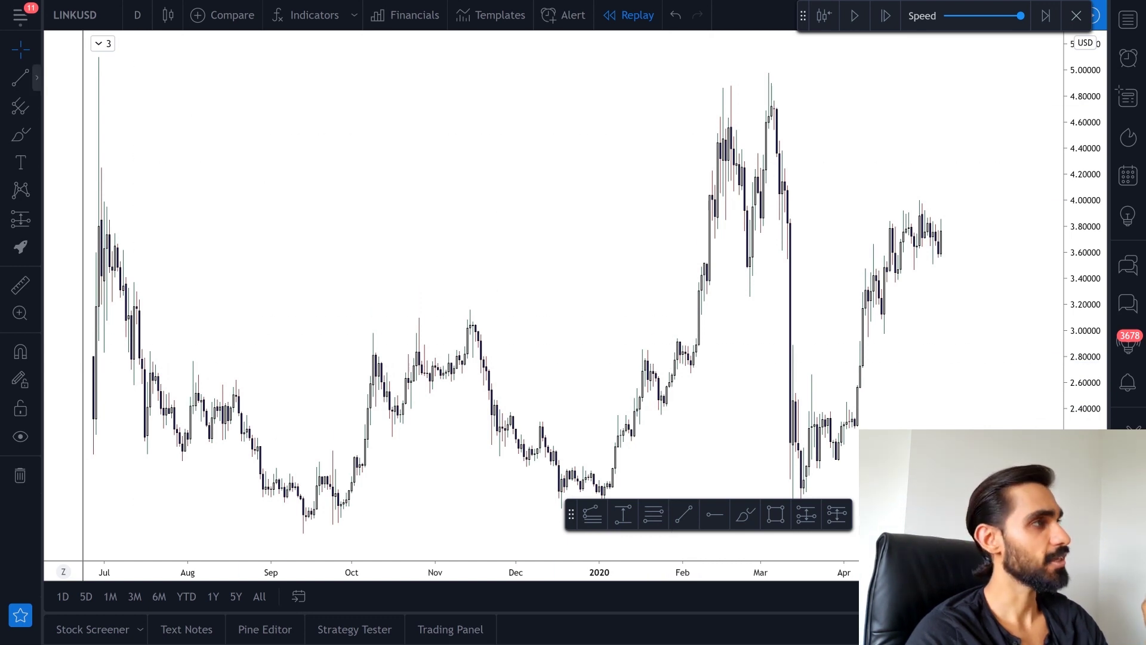
# Draw a horizontal ray at about 3.859 starting from the 29 June 2019 candle
pyautogui.click(36, 78)
pyautogui.click(111, 236)
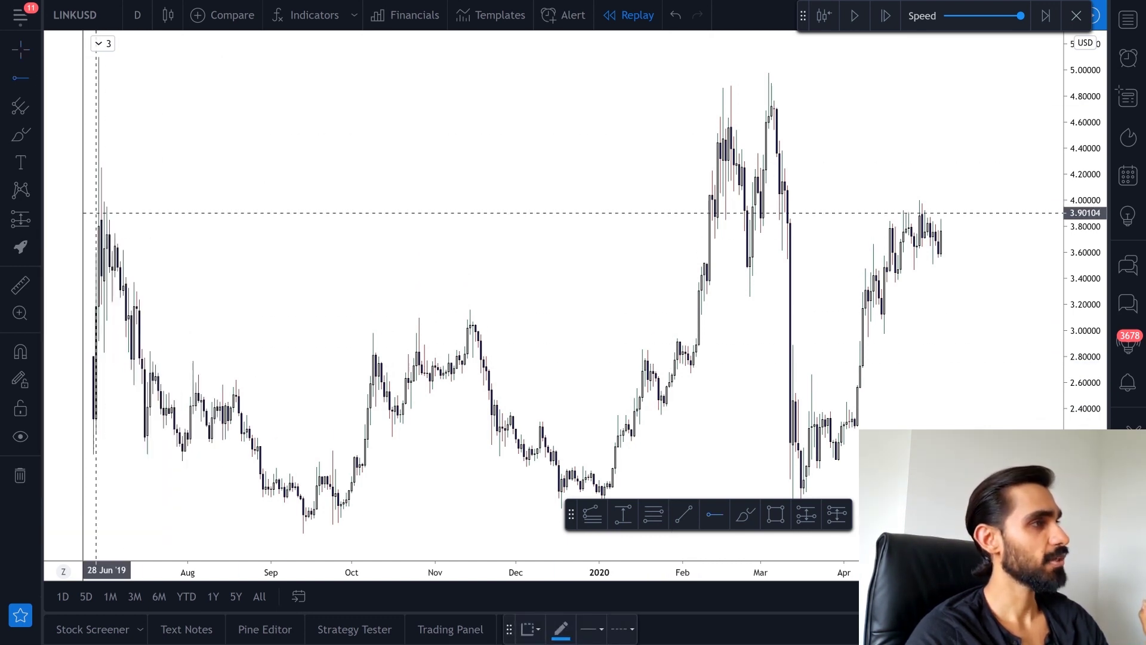
pyautogui.click(98, 218)
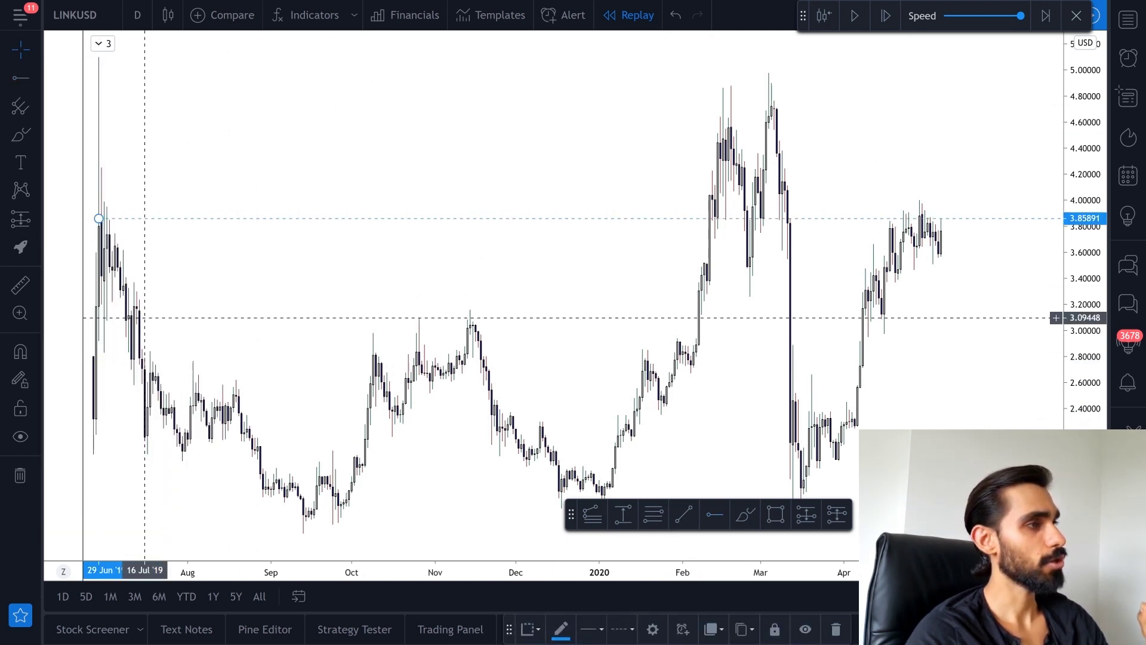
# Circle the February, March and late-April 2020 price reactions around the 3.859 ray with the brush, and undo the circles
pyautogui.scroll(-1, 144, 318)
pyautogui.scroll(1, 144, 318)
pyautogui.moveTo(220, 299)
pyautogui.mouseDown()
pyautogui.moveTo(271, 297)
pyautogui.moveTo(232, 296)
pyautogui.mouseUp()
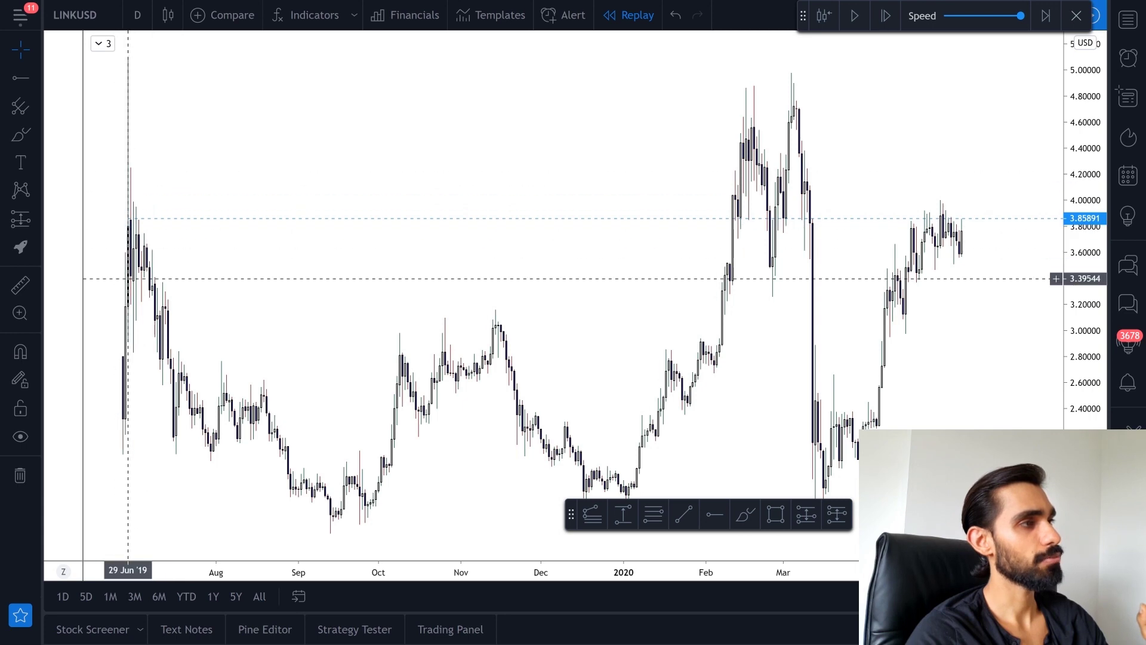
pyautogui.moveTo(463, 274); pyautogui.dragTo(455, 213)
pyautogui.hscroll(5, 251, 269)
pyautogui.hscroll(-8, 335, 275)
pyautogui.hscroll(6, 358, 275)
pyautogui.hscroll(-2, 307, 274)
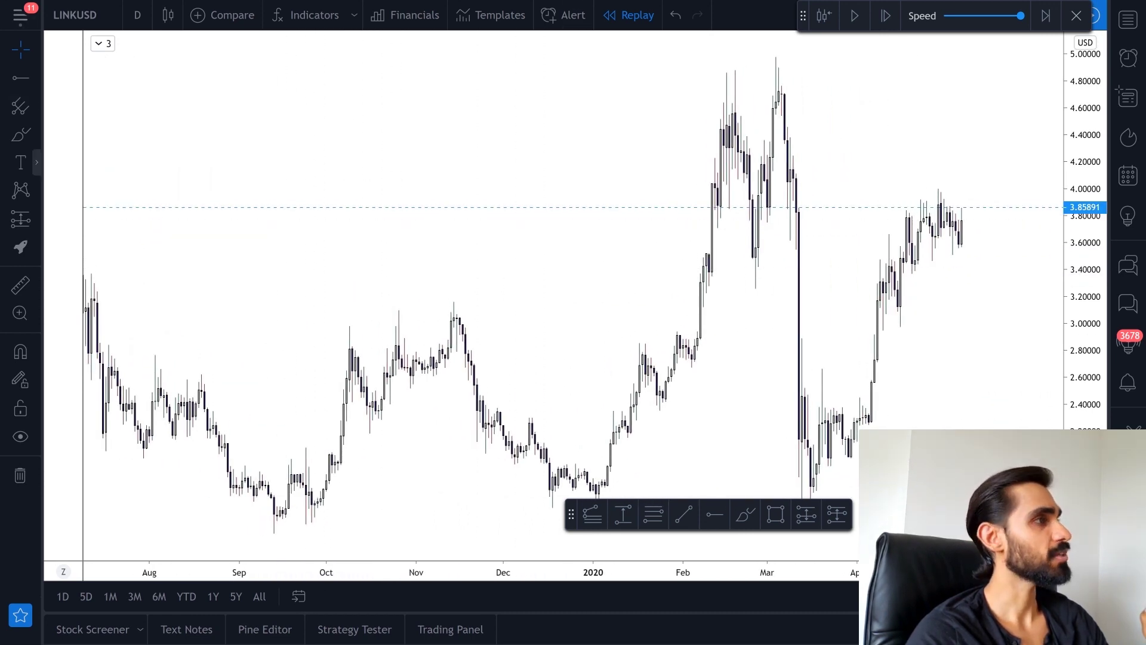
pyautogui.moveTo(731, 199); pyautogui.dragTo(715, 197)
pyautogui.moveTo(788, 203); pyautogui.dragTo(794, 219)
pyautogui.moveTo(961, 165); pyautogui.dragTo(954, 178)
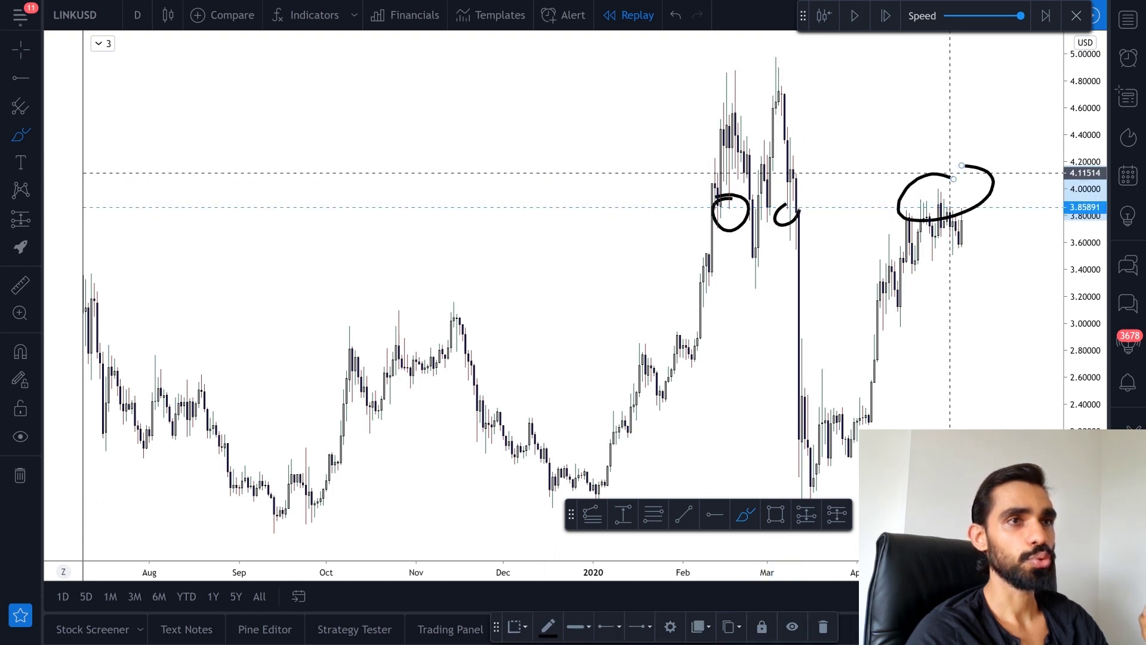
pyautogui.hotkey('ctrl', 'z')
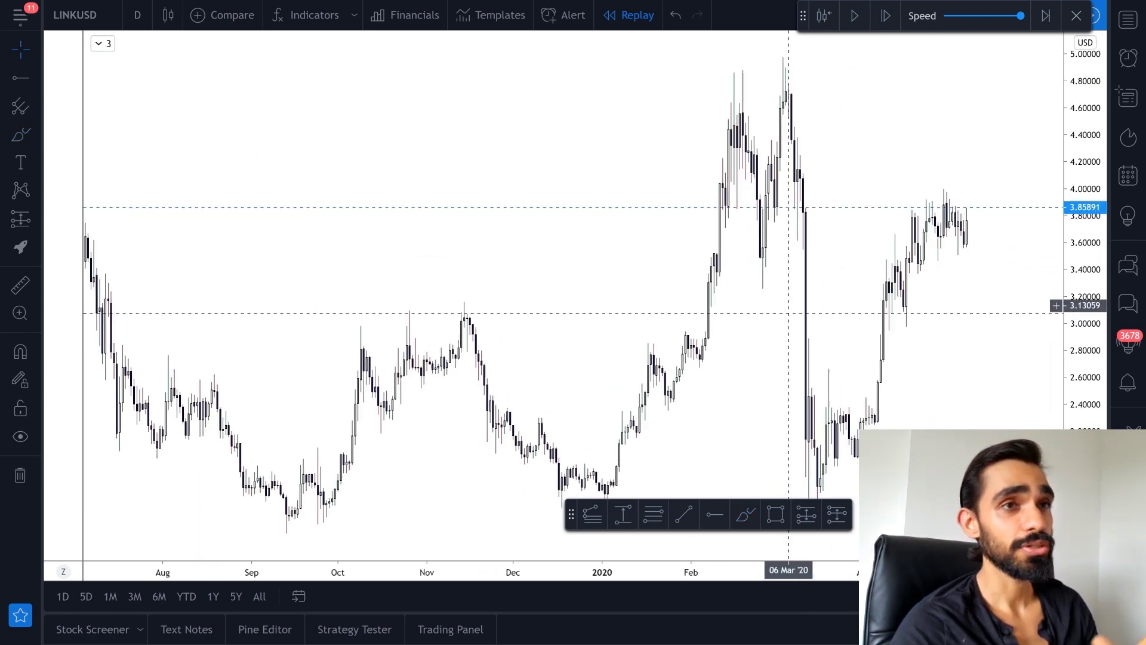
# Move the floating drawing toolbar off the candles to just below the chart's time axis
pyautogui.scroll(-1, 780, 322)
pyautogui.moveTo(788, 313); pyautogui.dragTo(742, 332)
pyautogui.scroll(-1, 816, 334)
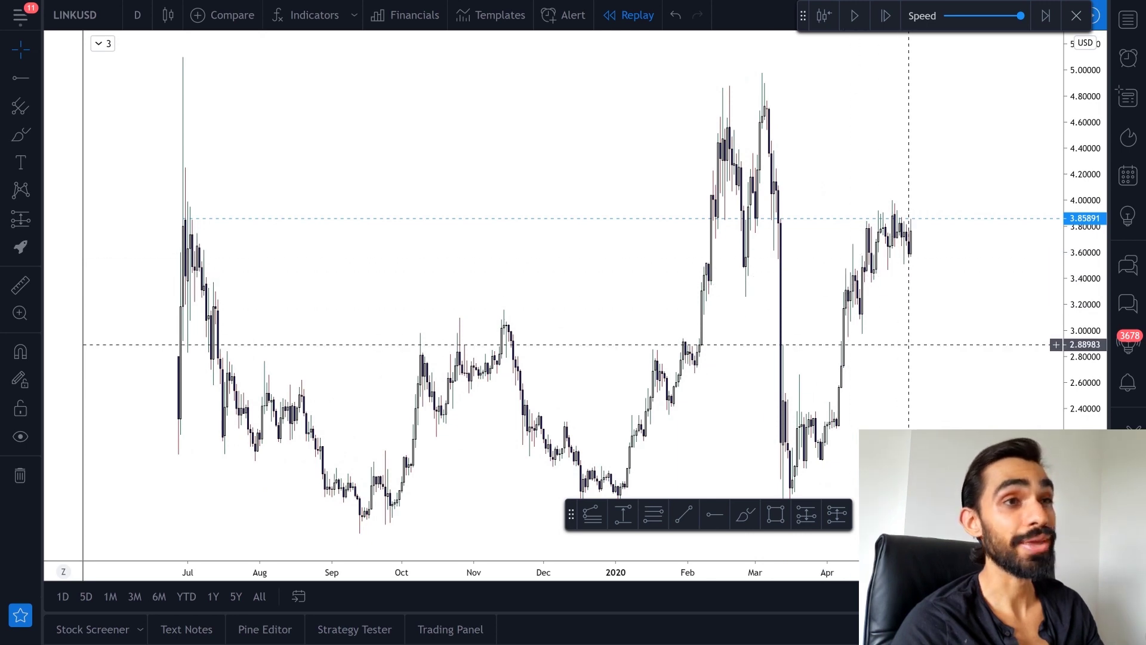
pyautogui.moveTo(571, 514); pyautogui.dragTo(755, 603)
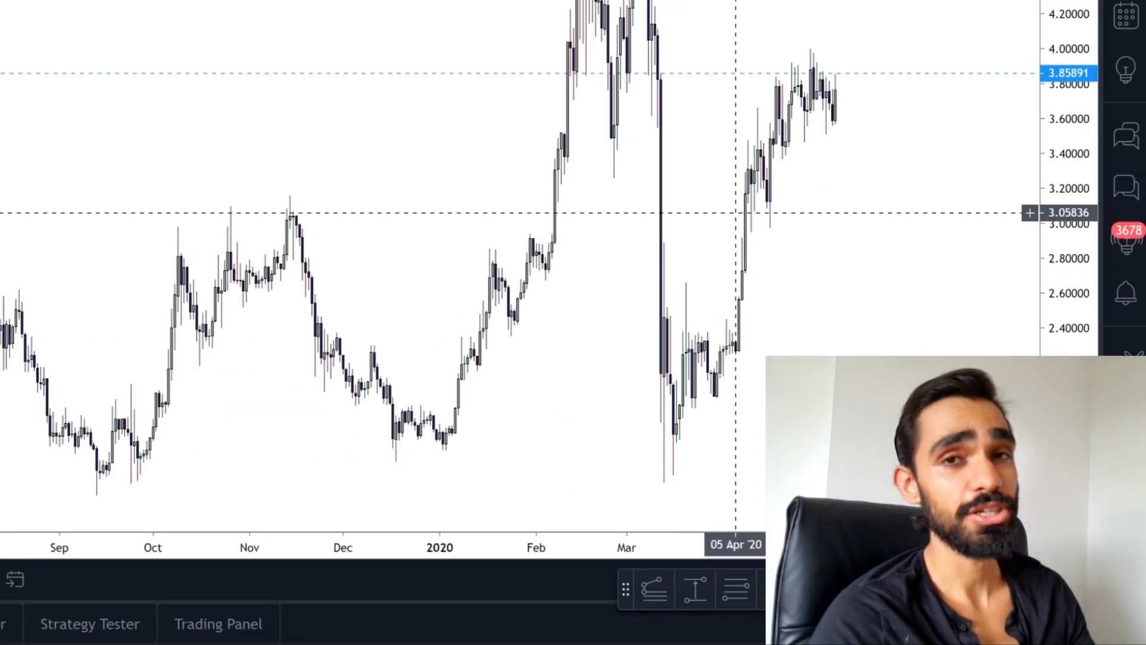
# Draw a second horizontal ray at about 4.563 starting from the 16 February 2020 high
pyautogui.moveTo(777, 208); pyautogui.dragTo(762, 210)
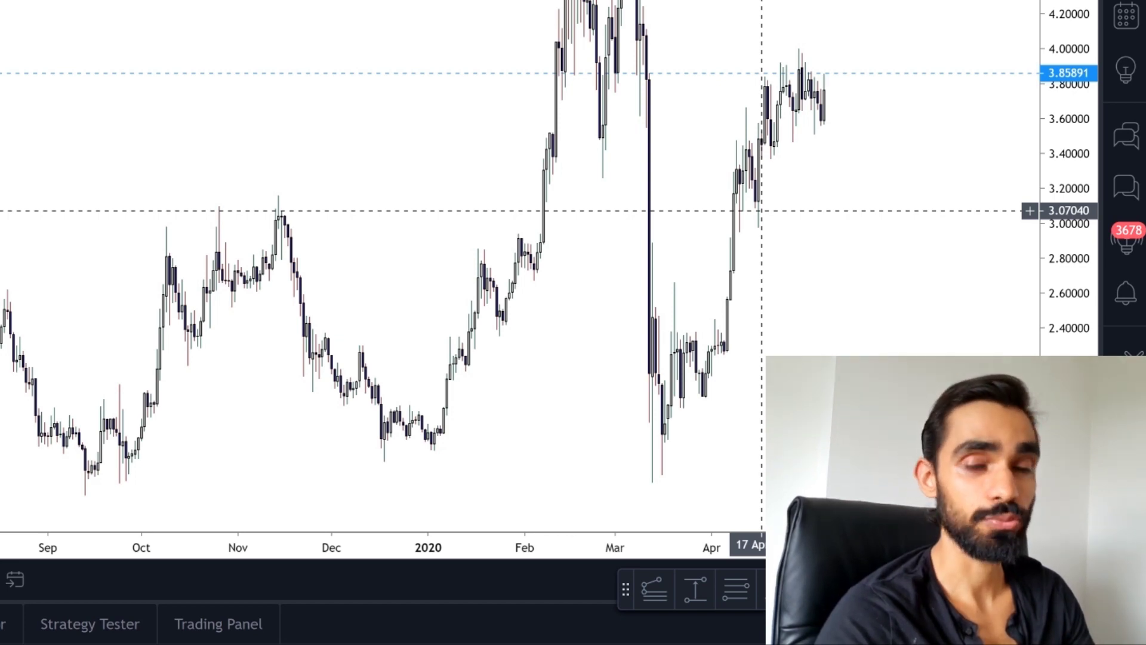
pyautogui.scroll(-2, 761, 197)
pyautogui.scroll(2, 761, 197)
pyautogui.scroll(-3, 761, 197)
pyautogui.scroll(3, 762, 197)
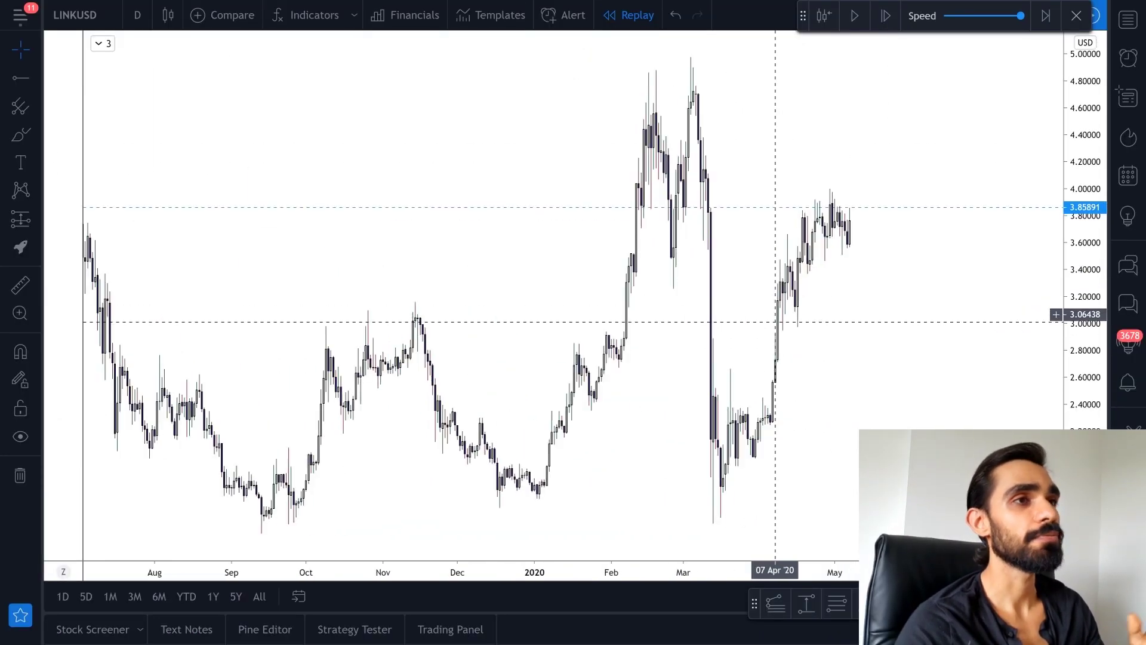
pyautogui.moveTo(675, 311); pyautogui.dragTo(750, 305)
pyautogui.click(21, 78)
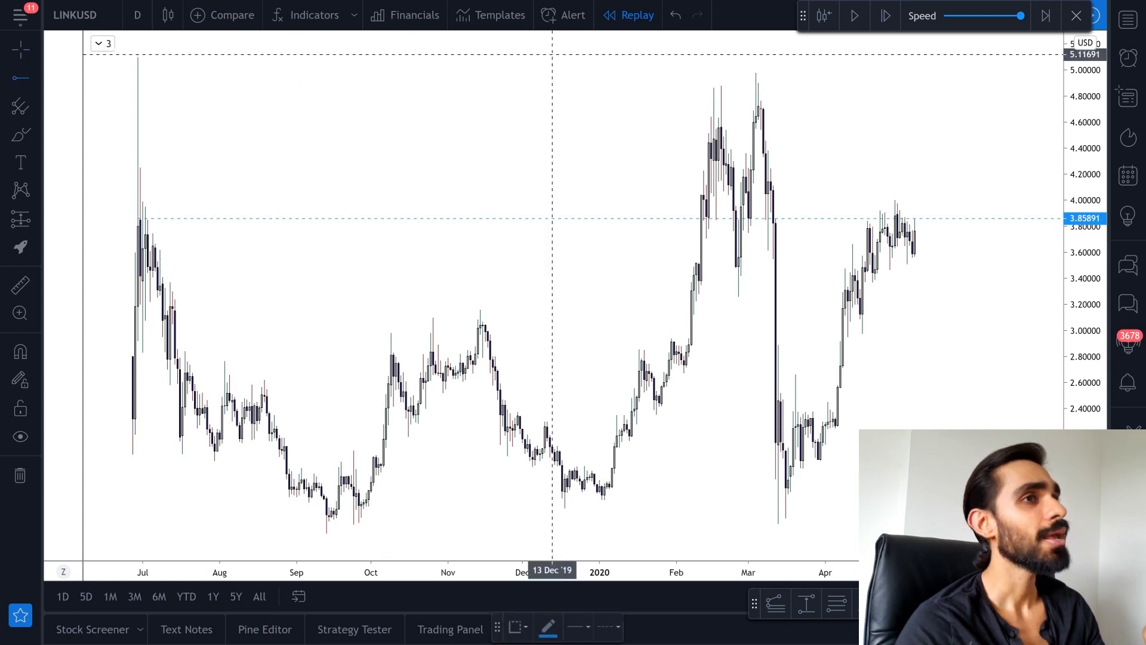
pyautogui.click(713, 127)
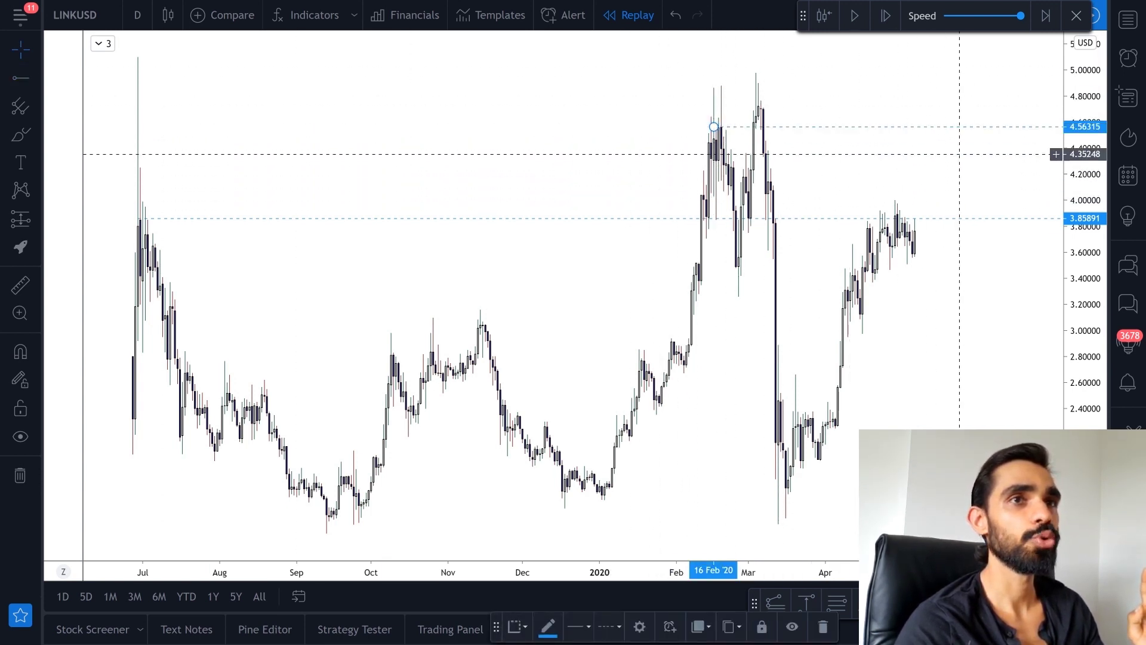
# Advance the replay bar by bar to mid-May 2020
pyautogui.moveTo(884, 158); pyautogui.dragTo(858, 162)
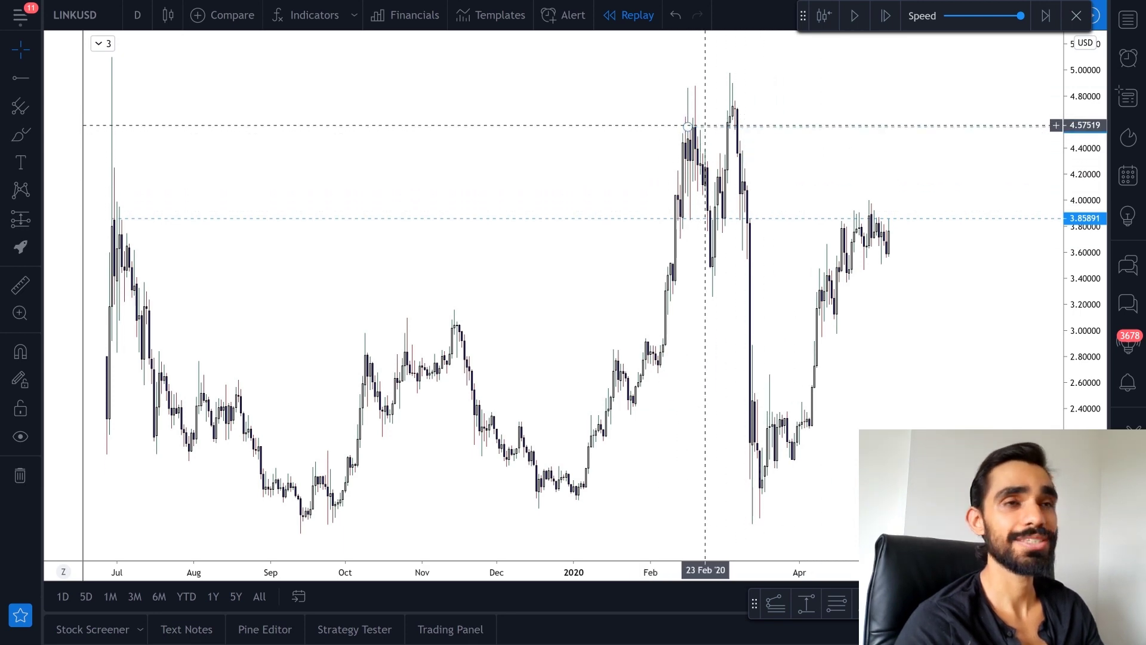
pyautogui.moveTo(792, 154); pyautogui.dragTo(761, 154)
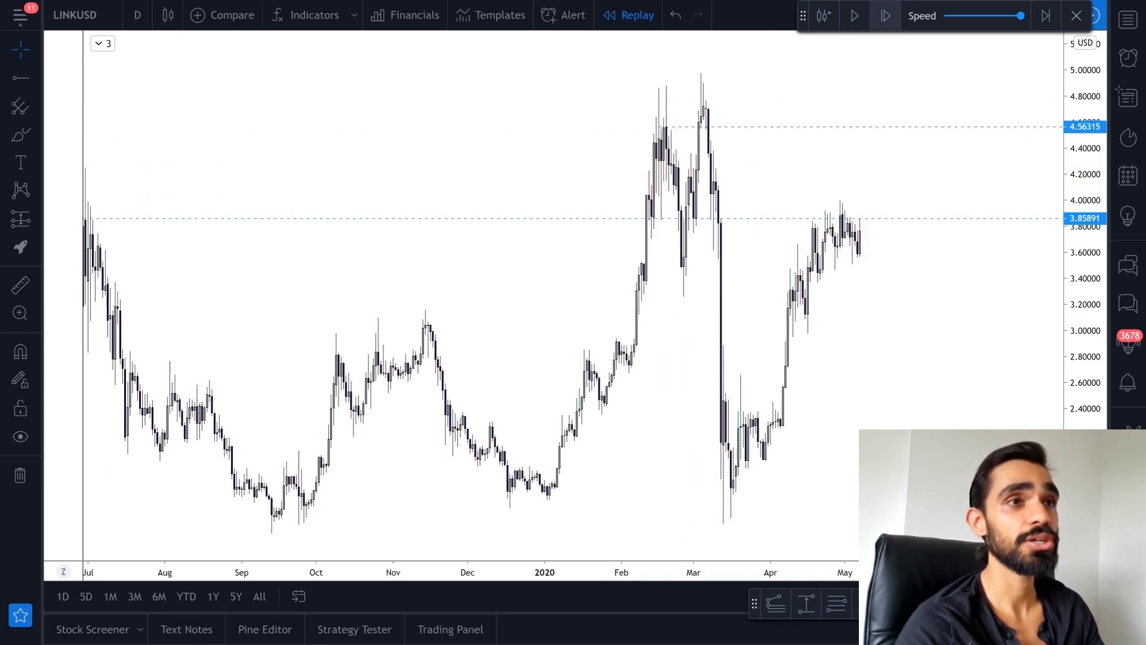
pyautogui.click(885, 16)
pyautogui.click(885, 16)
pyautogui.click(885, 16)
pyautogui.click(885, 16)
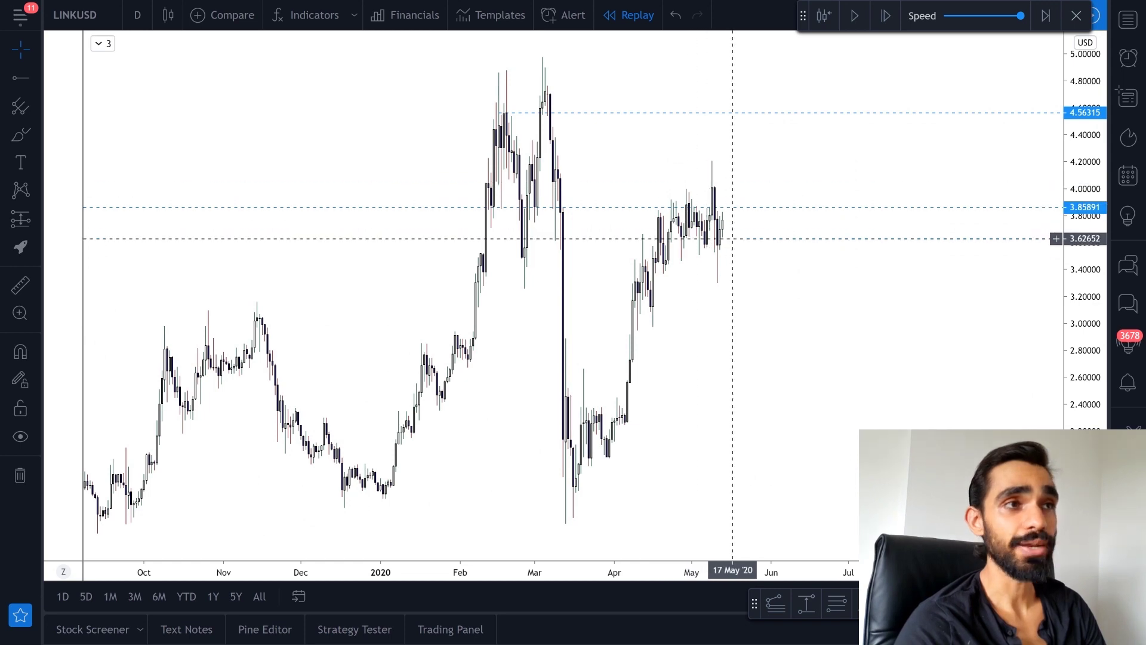
# Draw a Fibonacci retracement from the March 2020 low at about 1.523 up to the May high at about 4.214
pyautogui.moveTo(751, 269); pyautogui.dragTo(794, 276)
pyautogui.scroll(-3, 795, 276)
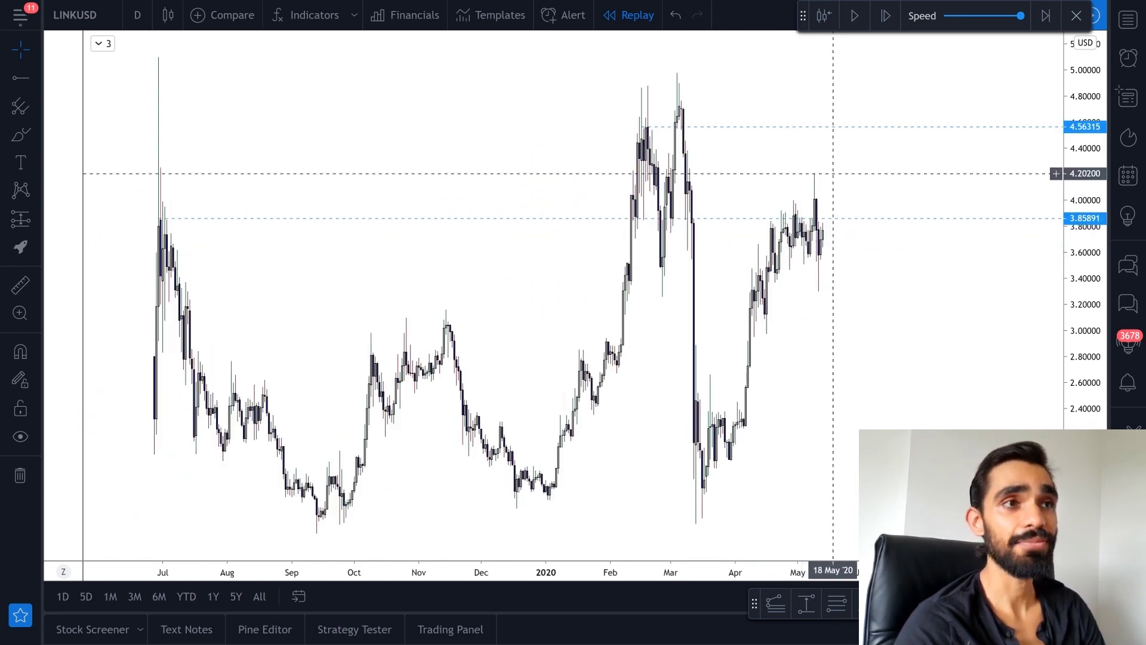
pyautogui.moveTo(857, 337); pyautogui.dragTo(804, 374)
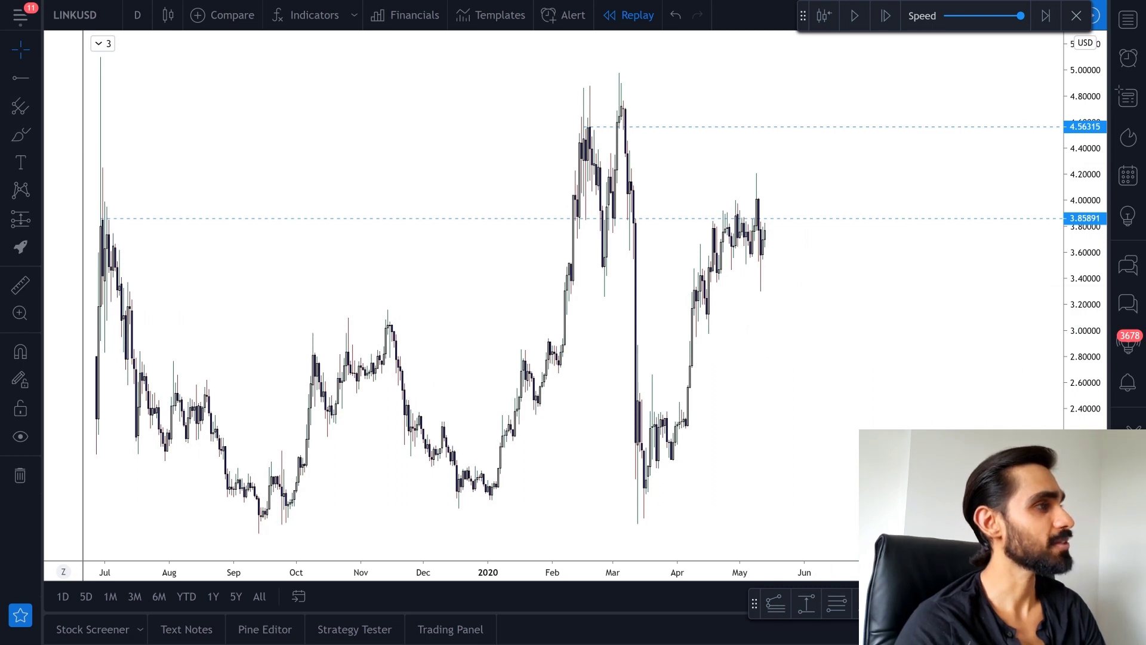
pyautogui.click(37, 219)
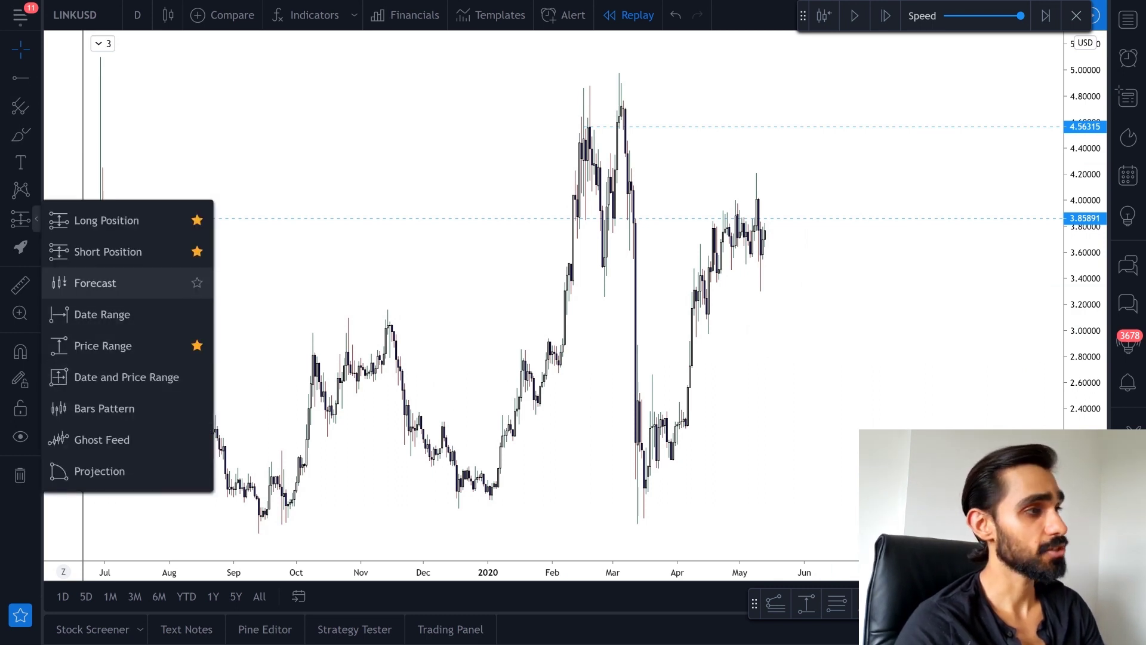
pyautogui.click(36, 191)
pyautogui.click(836, 603)
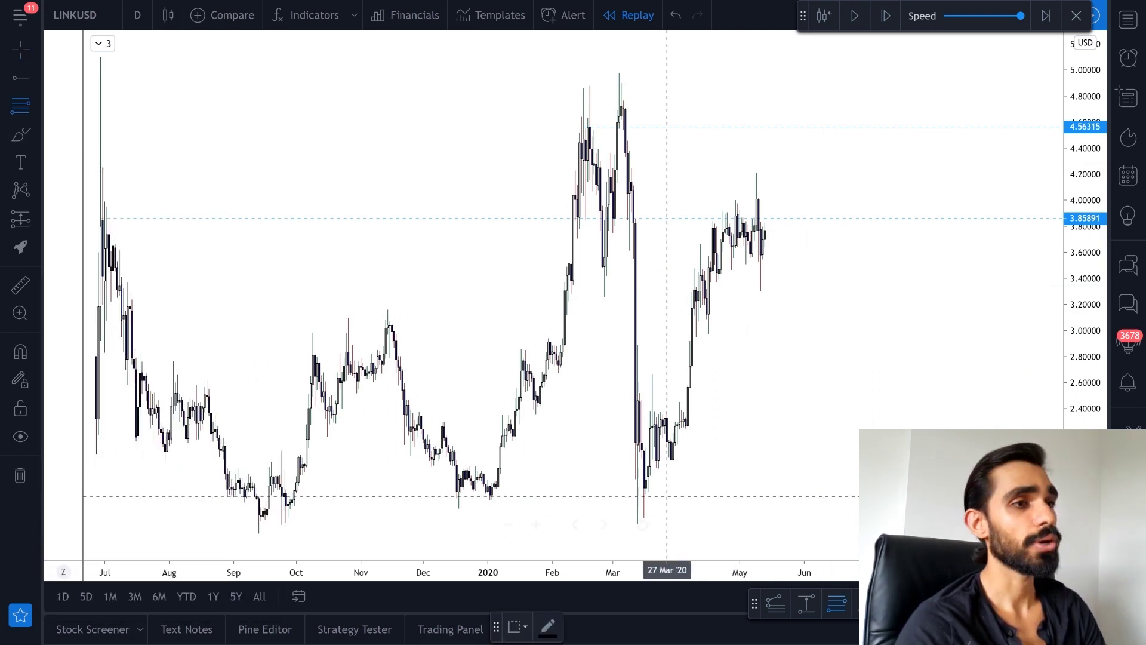
pyautogui.click(669, 524)
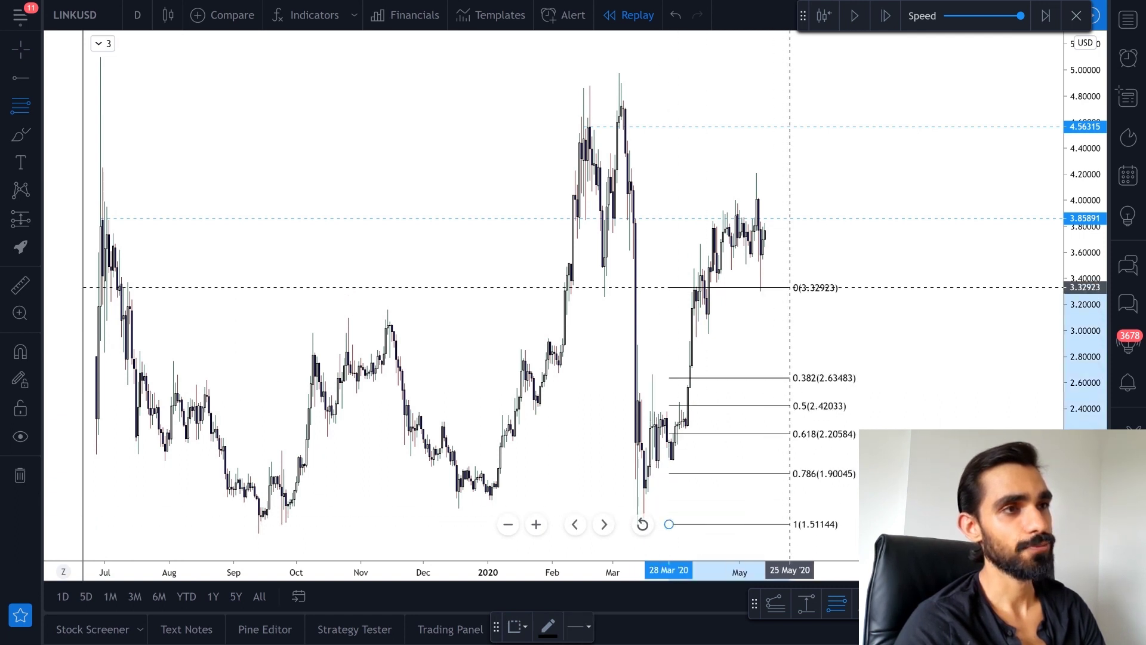
pyautogui.click(846, 172)
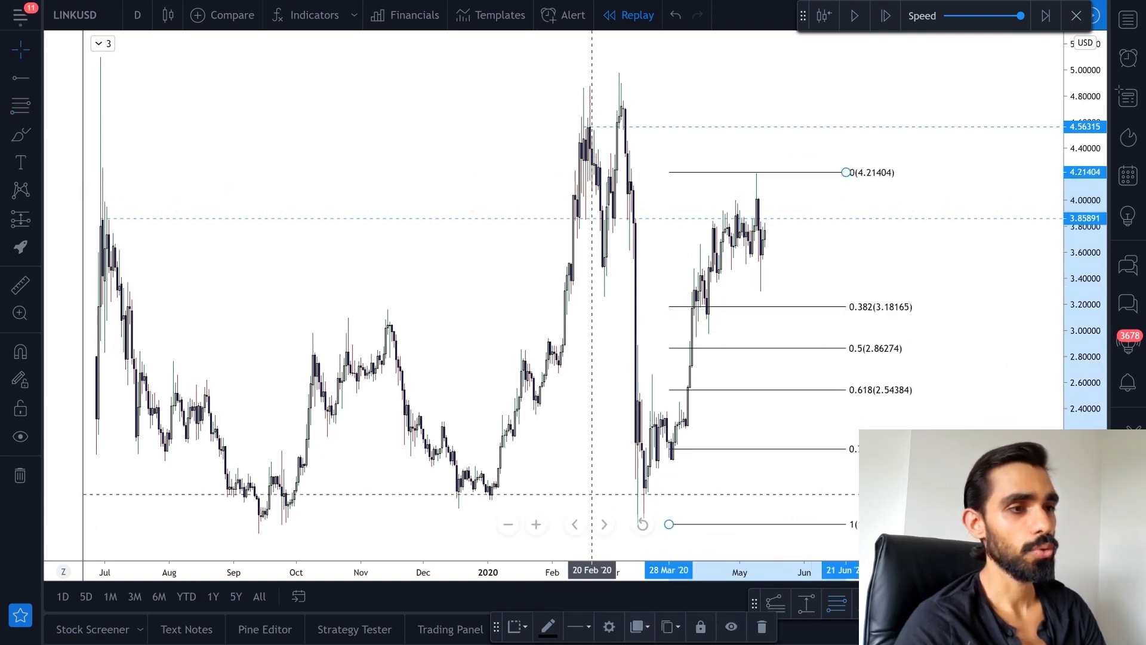
pyautogui.moveTo(669, 524); pyautogui.dragTo(624, 522)
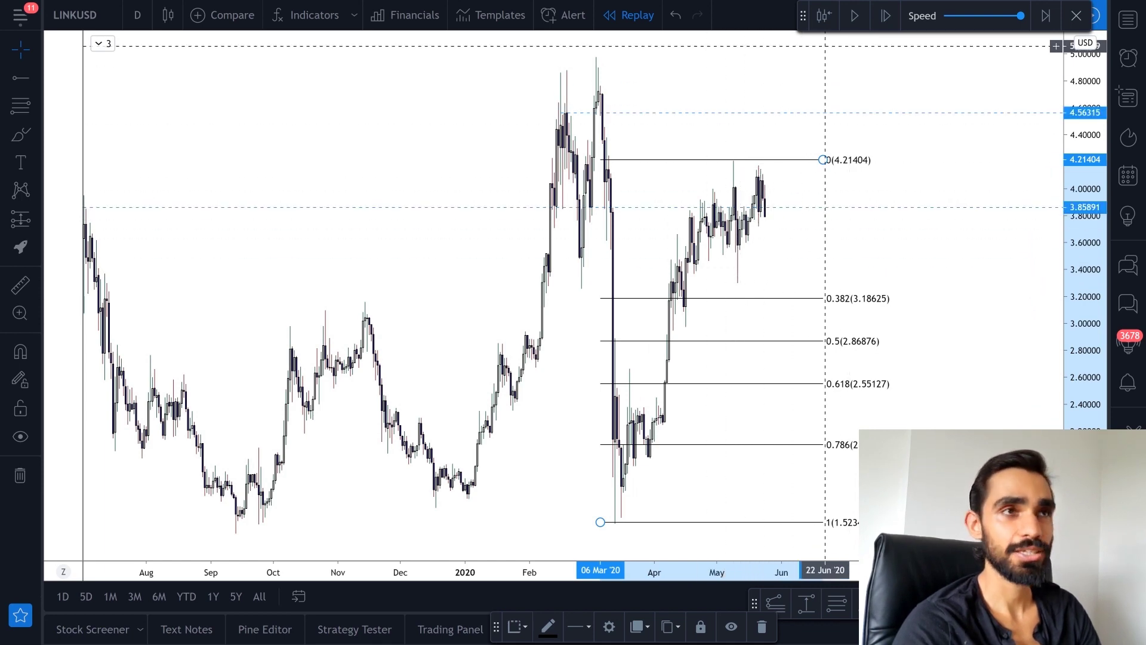
# Advance the replay bar by bar to early June 2020
pyautogui.click(885, 16)
pyautogui.click(886, 16)
pyautogui.click(885, 16)
pyautogui.click(886, 15)
pyautogui.click(886, 15)
pyautogui.click(885, 15)
pyautogui.click(885, 16)
pyautogui.click(885, 15)
# Move the Fibonacci retracement's 0 level up to the early-June high at about 4.621
pyautogui.moveTo(802, 160); pyautogui.dragTo(863, 105)
pyautogui.moveTo(859, 161); pyautogui.dragTo(725, 138)
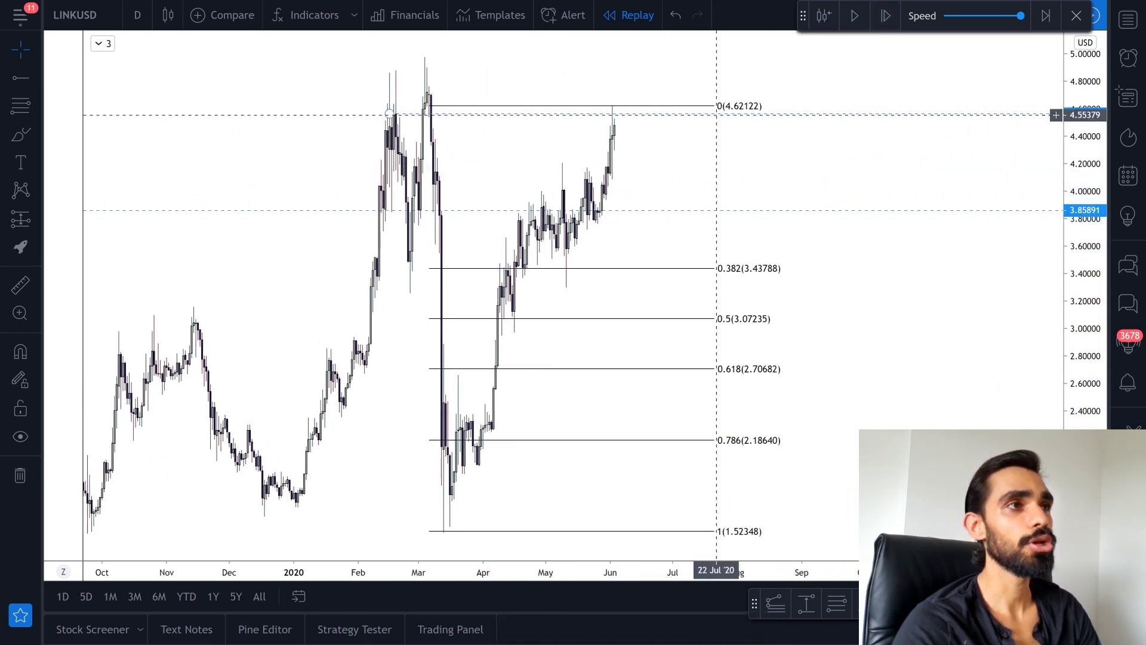
pyautogui.scroll(-2, 761, 188)
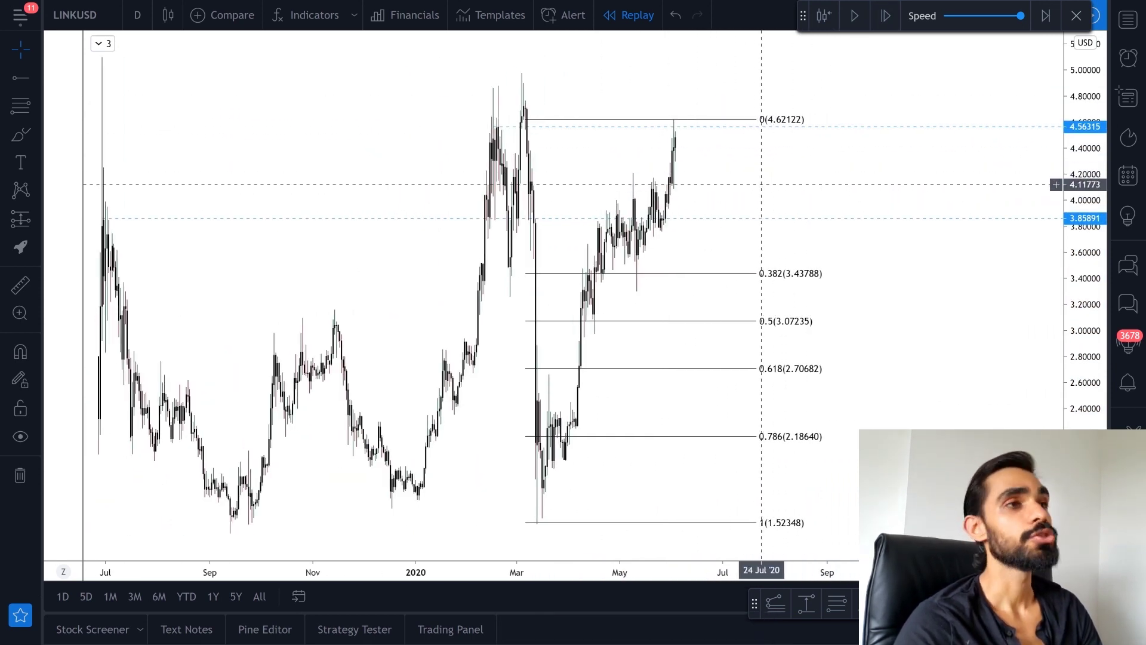
pyautogui.scroll(2, 763, 184)
# Shade the zone between the two horizontal rays with a rectangle starting at 10 June 2020, its upper edge at about 4.560
pyautogui.moveTo(635, 174); pyautogui.dragTo(703, 173)
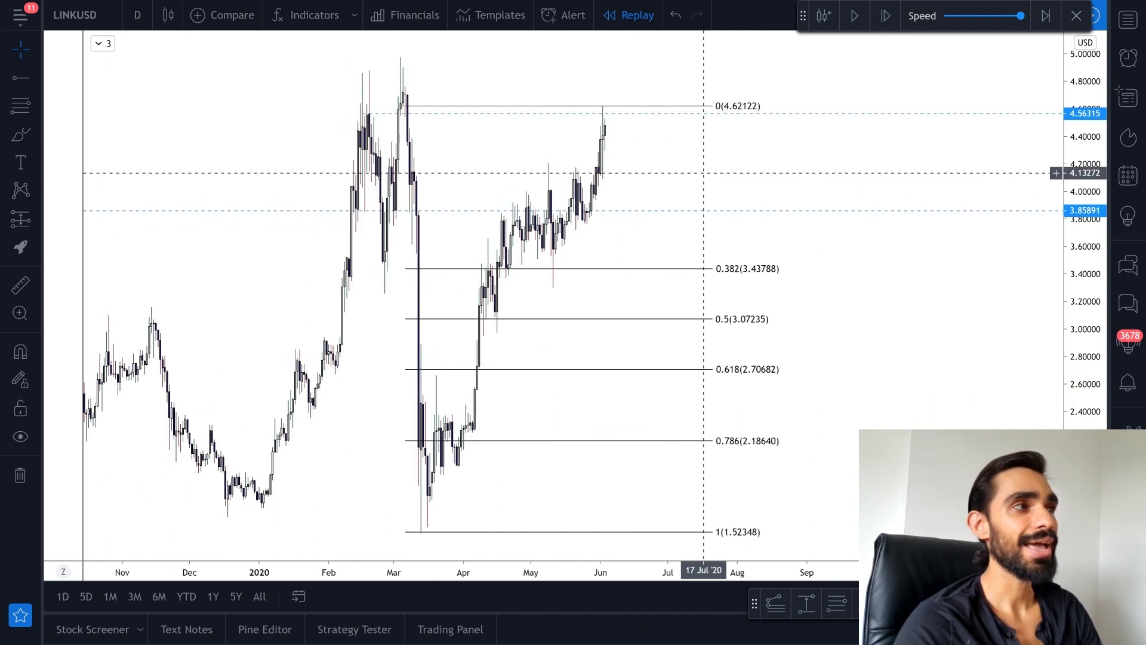
pyautogui.click(37, 134)
pyautogui.click(102, 164)
pyautogui.moveTo(620, 117)
pyautogui.mouseDown()
pyautogui.moveTo(714, 171)
pyautogui.moveTo(927, 212)
pyautogui.mouseUp()
pyautogui.press('Escape')
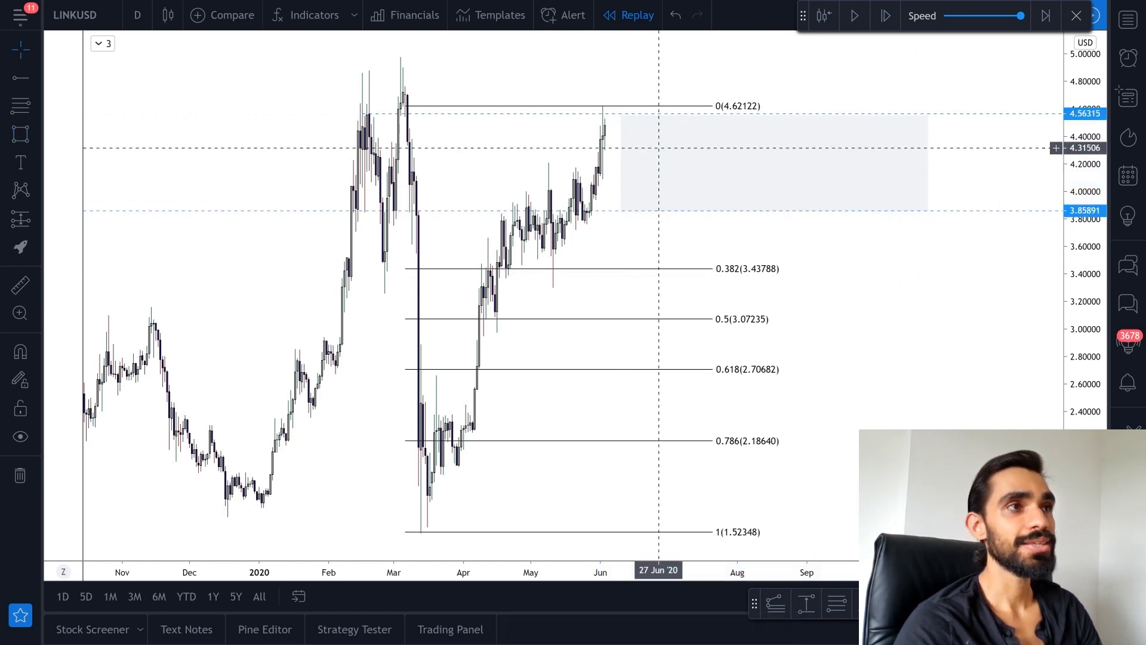
pyautogui.click(620, 116)
pyautogui.moveTo(620, 116); pyautogui.dragTo(620, 114)
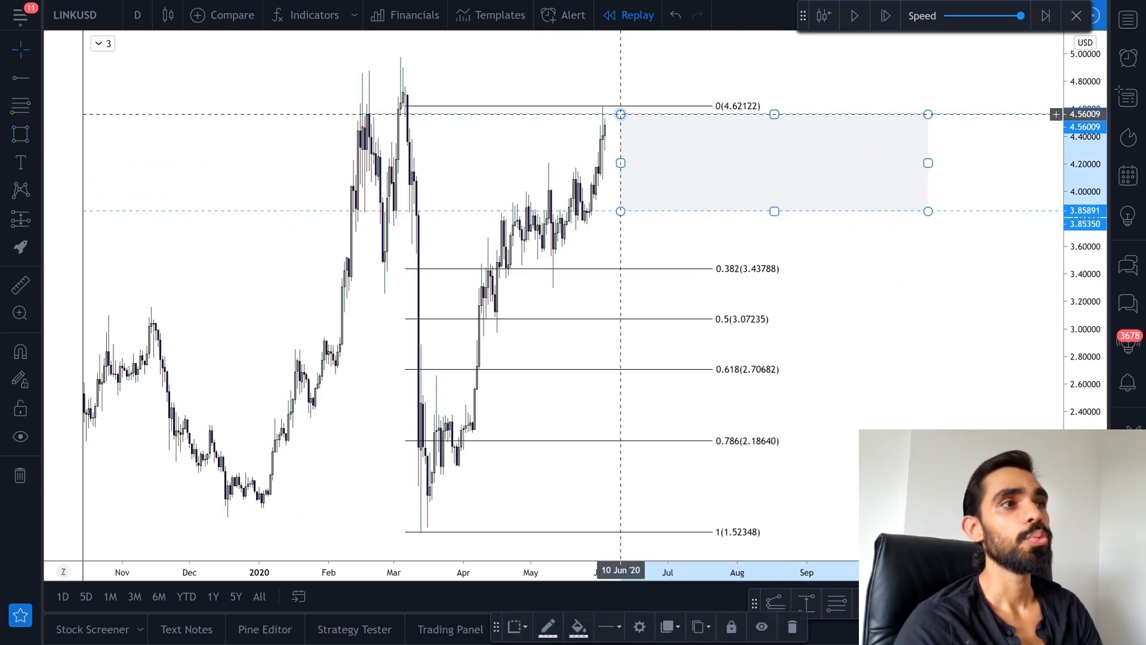
pyautogui.click(824, 271)
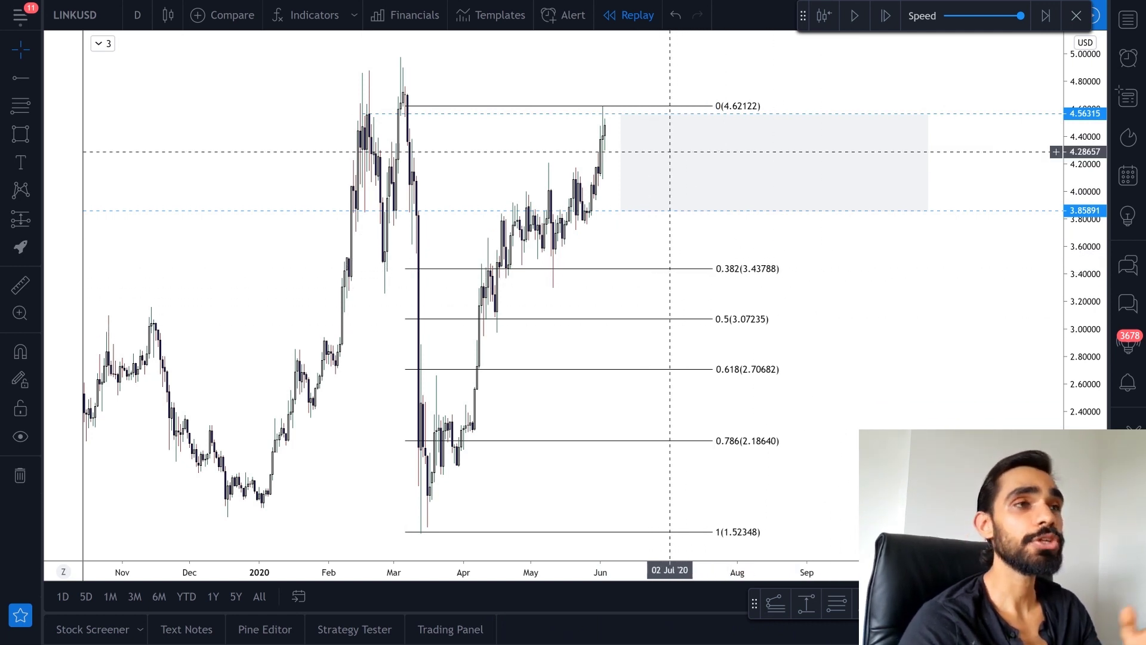
# Advance the replay bar by bar to late June 2020
pyautogui.click(885, 16)
pyautogui.click(885, 16)
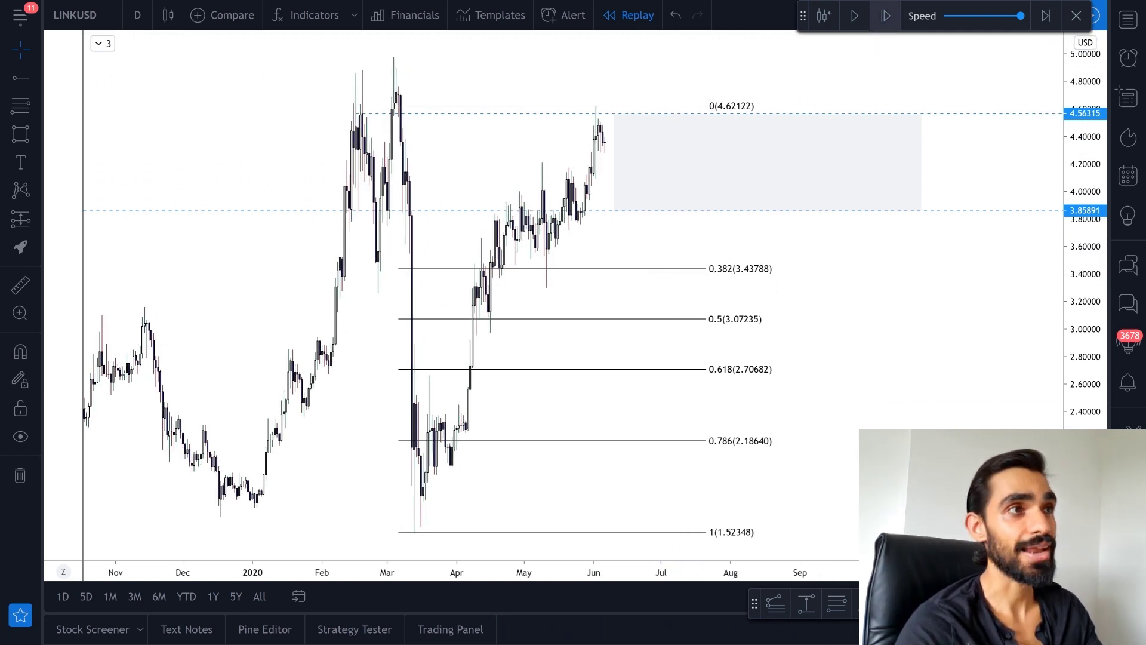
pyautogui.click(886, 16)
pyautogui.click(885, 16)
pyautogui.click(885, 16)
pyautogui.click(885, 16)
pyautogui.click(885, 16)
pyautogui.click(885, 16)
pyautogui.click(885, 16)
pyautogui.click(886, 16)
pyautogui.click(885, 16)
pyautogui.click(886, 16)
pyautogui.click(886, 16)
pyautogui.click(886, 16)
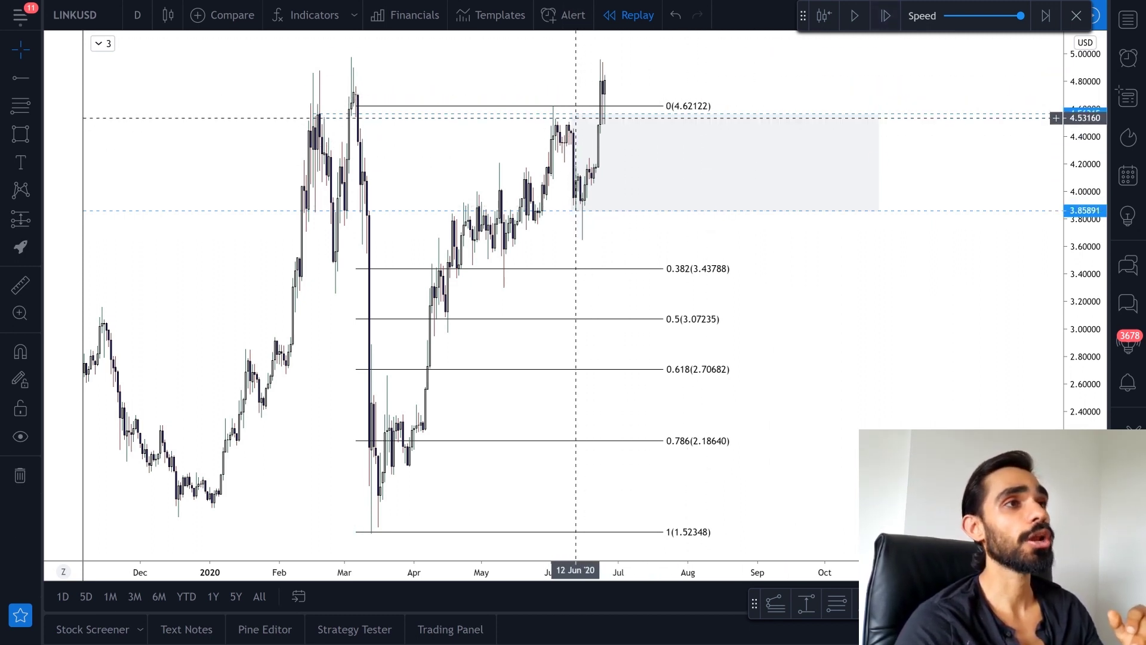
# Delete the Fibonacci retracement from the chart
pyautogui.scroll(-2, 621, 75)
pyautogui.click(725, 105)
pyautogui.press('Delete')
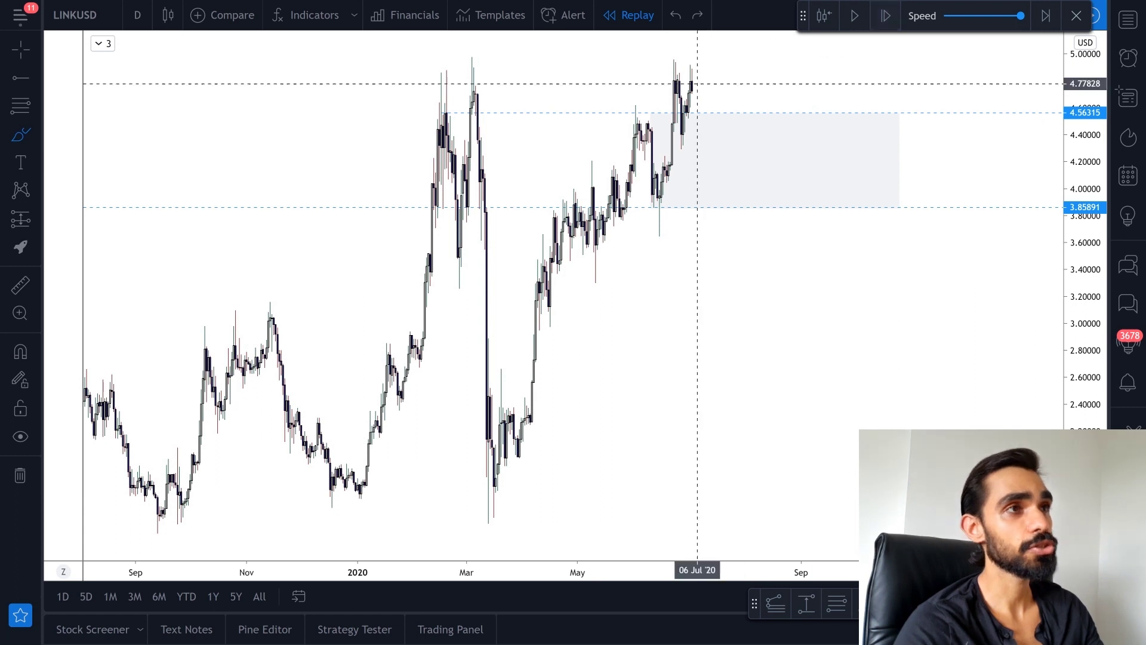
# Place a horizontal line at about 4.796 across the 2020 highs
pyautogui.click(646, 81)
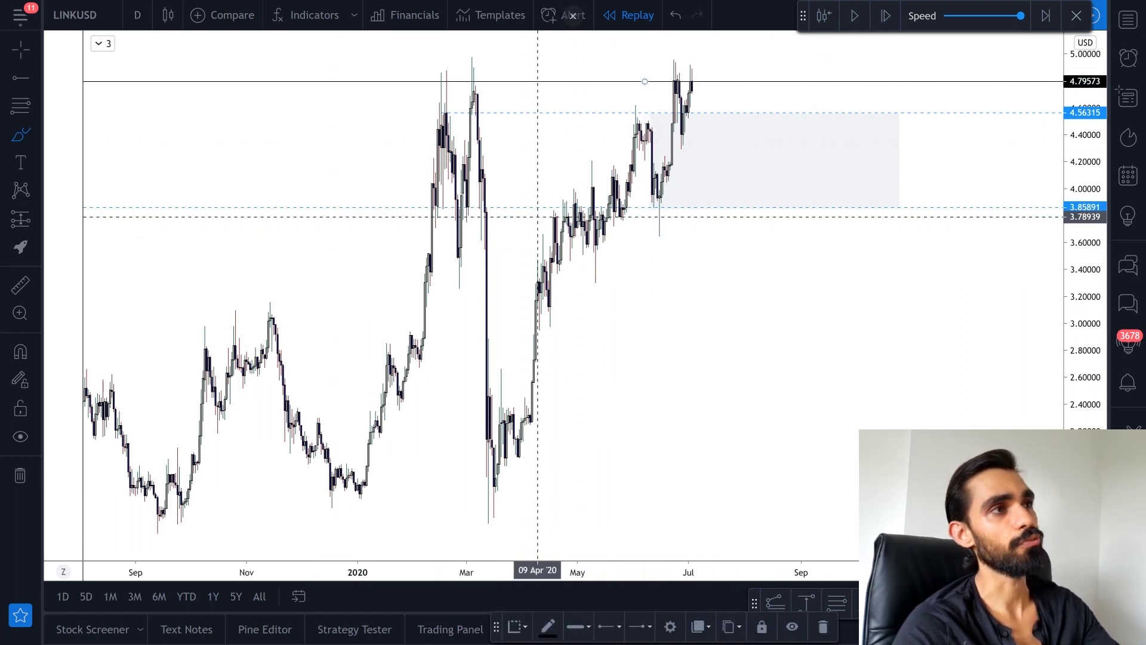
pyautogui.hotkey('ctrl', 'z')
# Show the two hidden moving averages on the chart and collapse the indicator legend again
pyautogui.scroll(-4, 717, 87)
pyautogui.moveTo(716, 88); pyautogui.dragTo(652, 89)
pyautogui.scroll(4, 646, 90)
pyautogui.moveTo(310, 57); pyautogui.dragTo(570, 55)
pyautogui.moveTo(397, 63); pyautogui.dragTo(502, 56)
pyautogui.scroll(3, 459, 64)
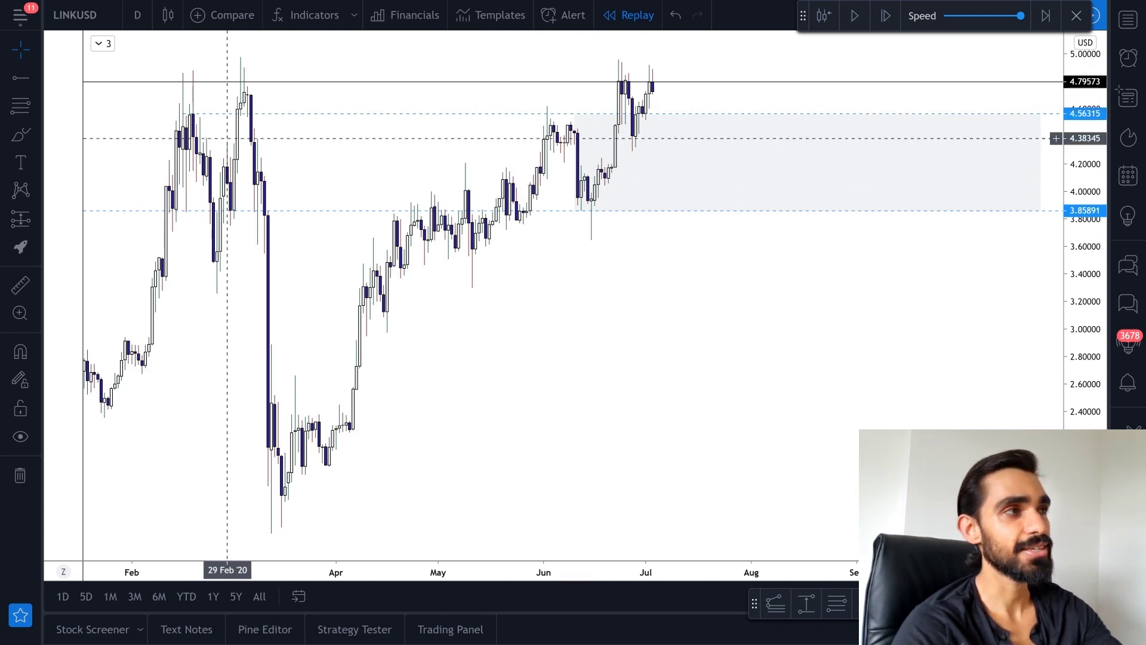
pyautogui.click(103, 43)
pyautogui.click(117, 61)
pyautogui.click(118, 81)
pyautogui.click(101, 99)
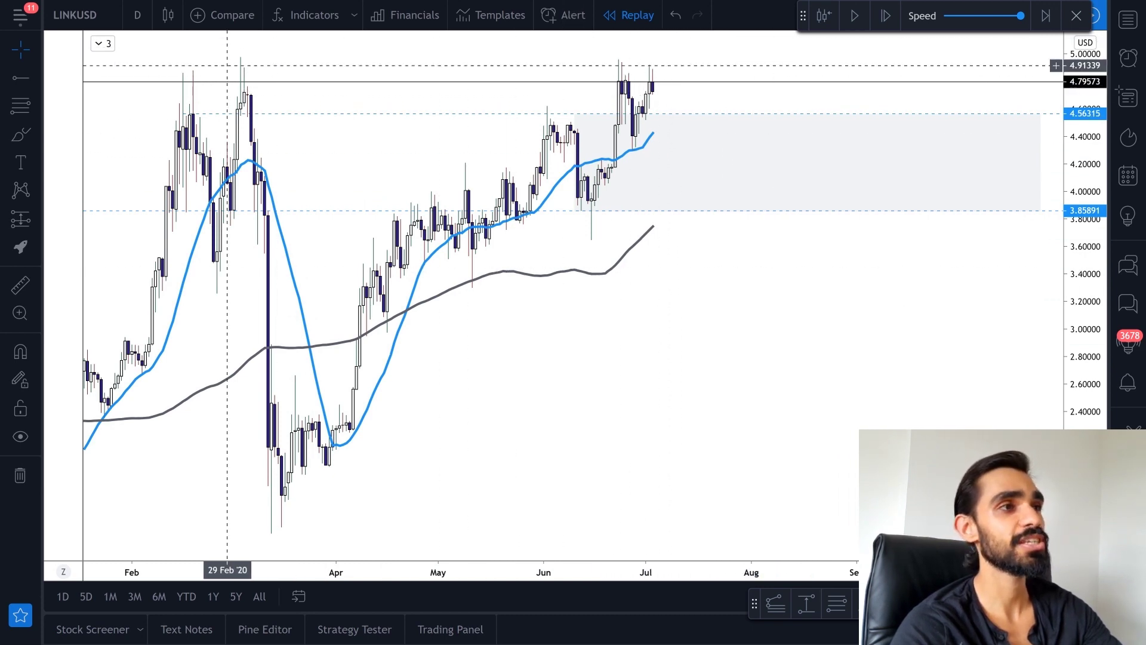
# Advance the LINKUSD replay bar by bar through the 4.796 line to about 10 July 2020
pyautogui.click(886, 15)
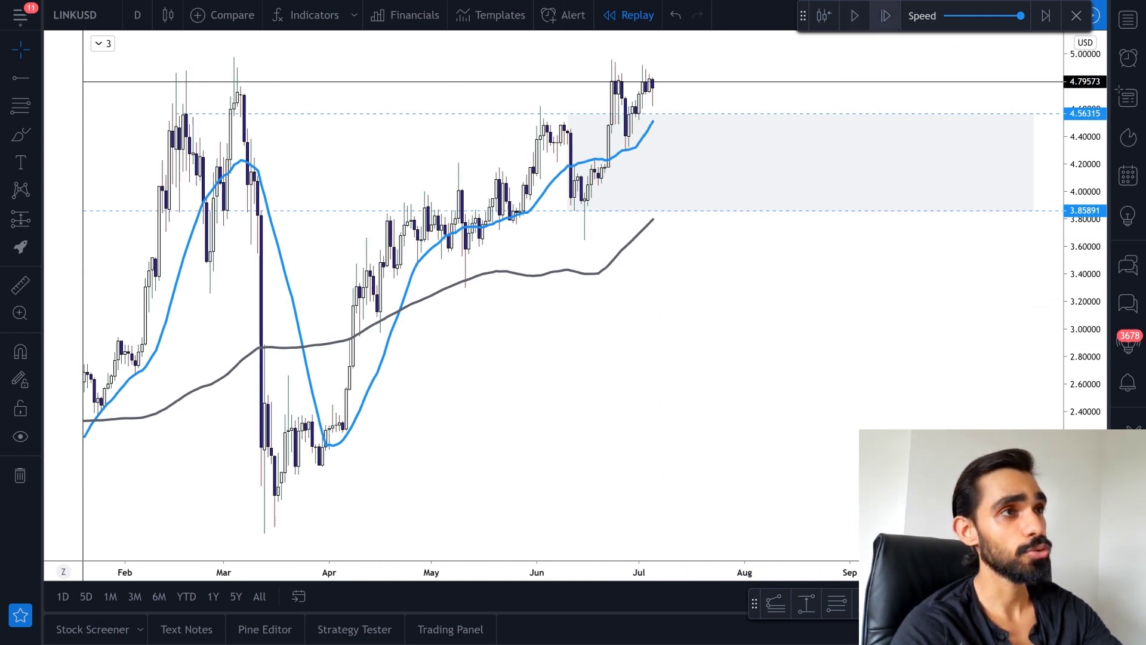
pyautogui.click(885, 15)
pyautogui.click(886, 16)
pyautogui.click(886, 15)
pyautogui.click(886, 15)
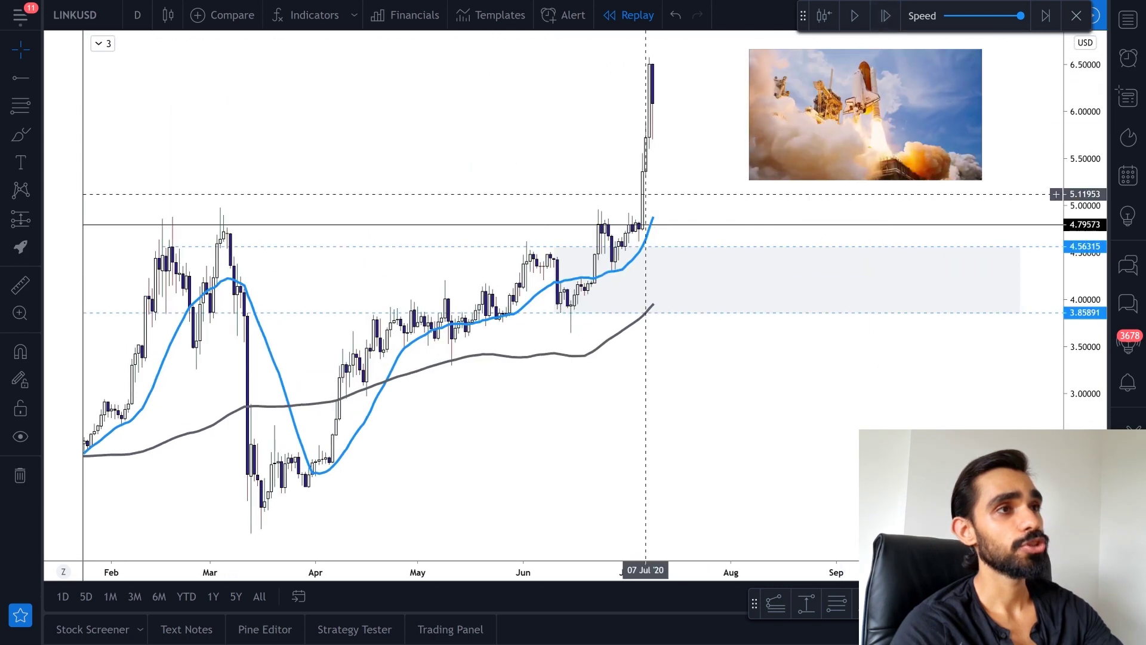
# Jump the replay back to the 7 July 2020 breakout candle
pyautogui.scroll(1, 649, 191)
pyautogui.click(824, 15)
pyautogui.click(602, 179)
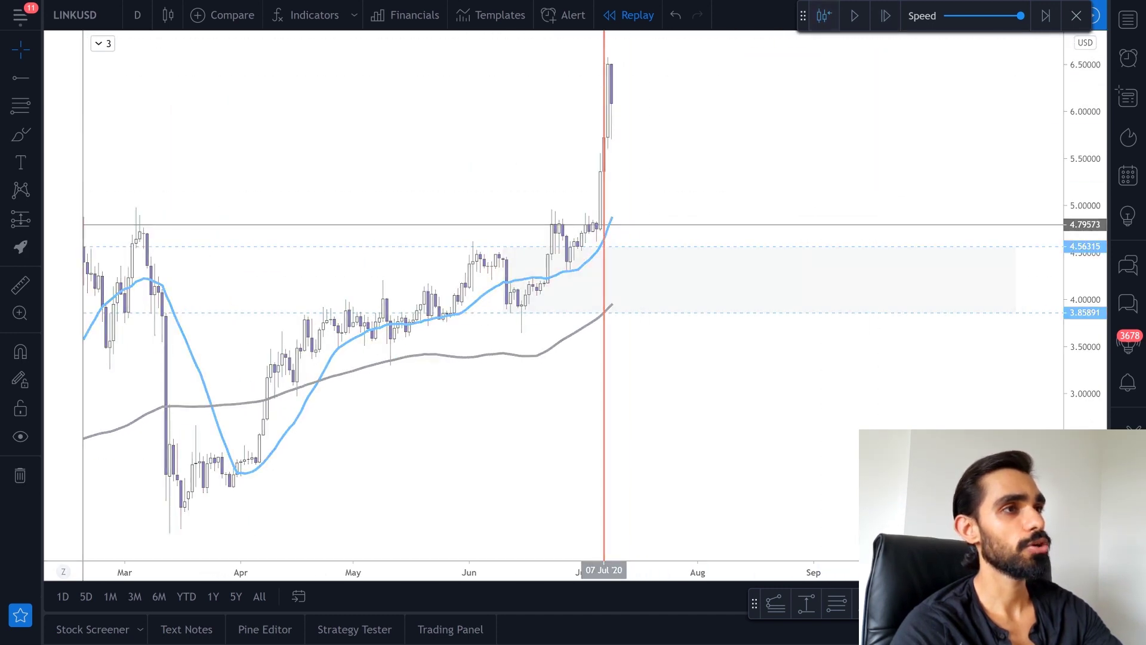
pyautogui.moveTo(758, 119); pyautogui.dragTo(526, 124)
pyautogui.scroll(-2, 774, 106)
pyautogui.moveTo(779, 109); pyautogui.dragTo(594, 128)
pyautogui.scroll(-2, 616, 126)
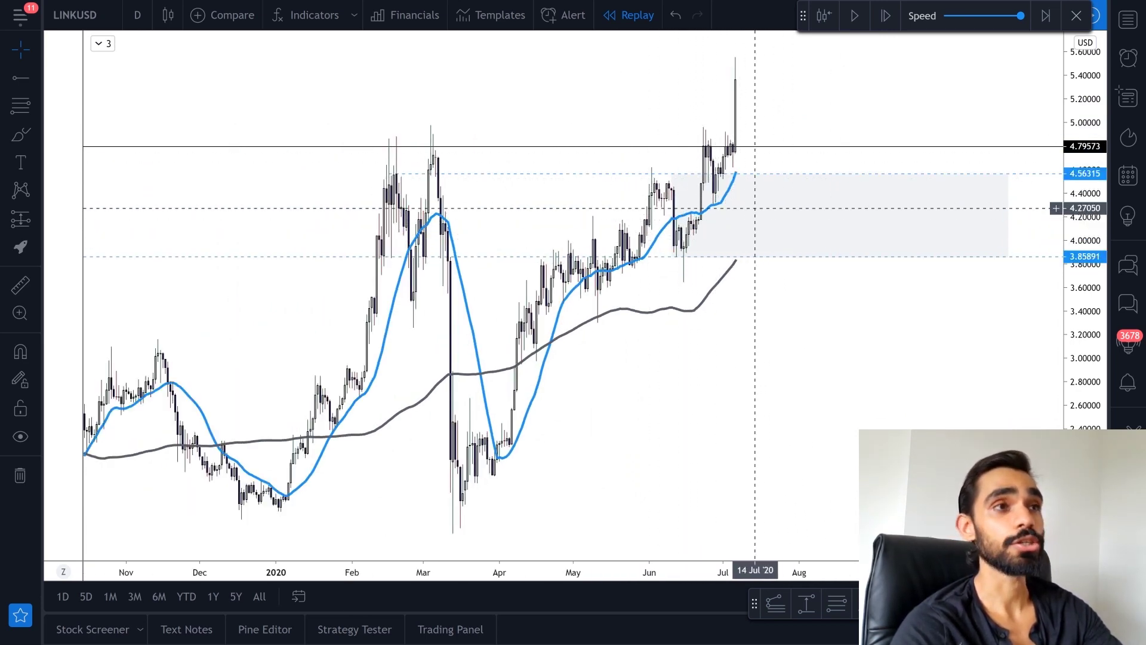
pyautogui.moveTo(777, 299); pyautogui.dragTo(604, 362)
pyautogui.scroll(-3, 606, 360)
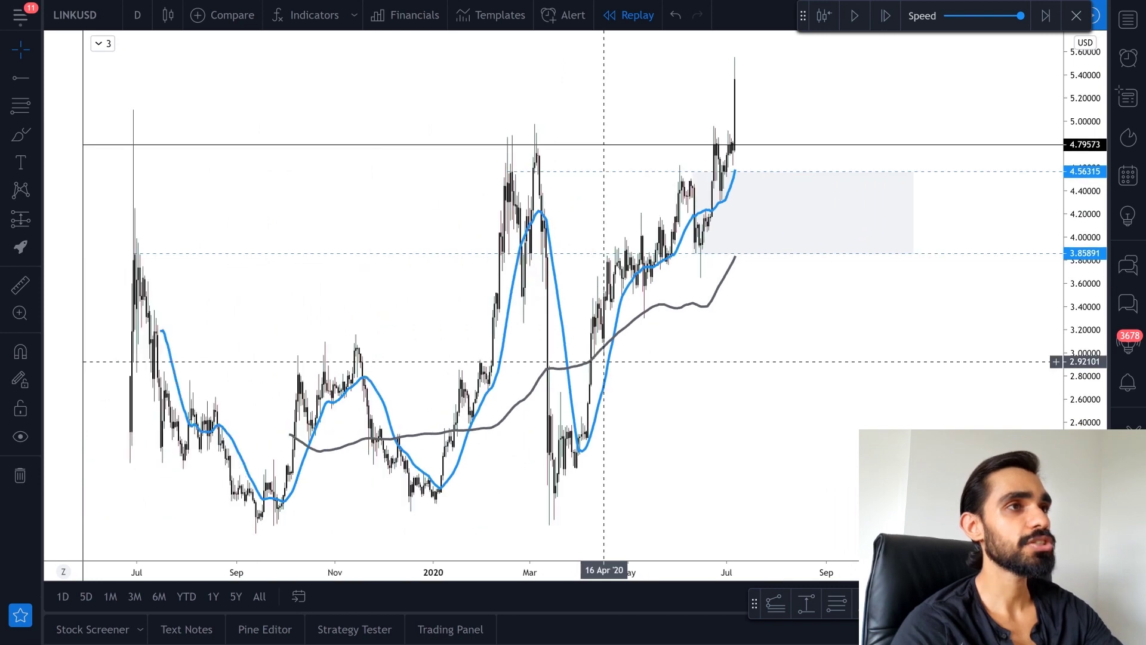
pyautogui.scroll(3, 604, 355)
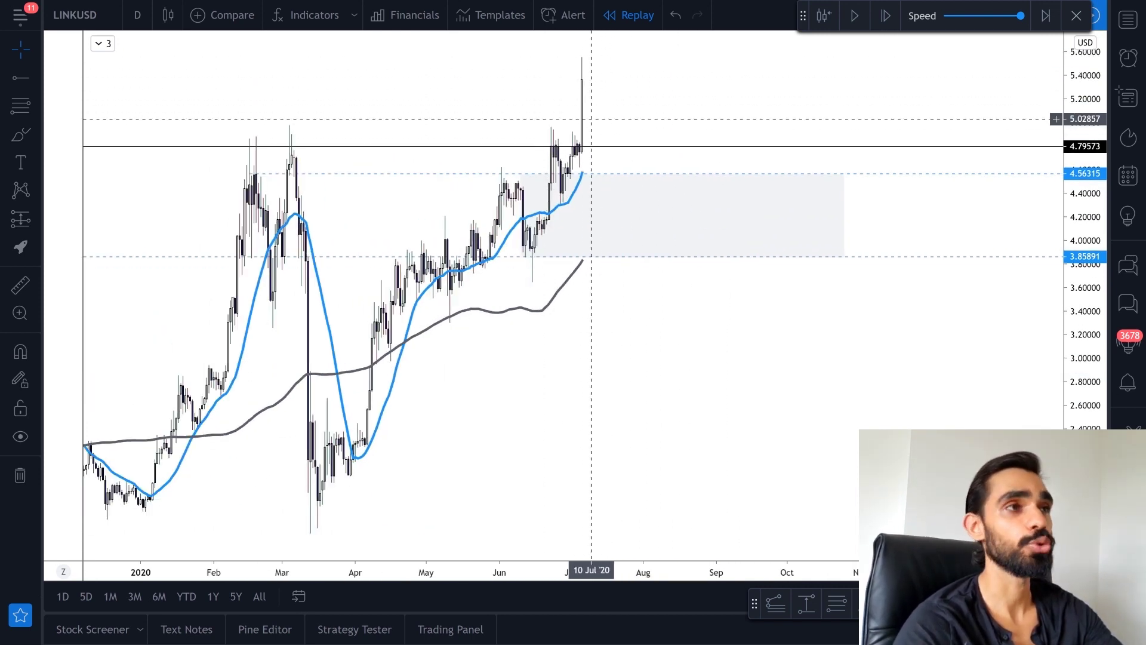
# Brush a short, nearly horizontal stroke across the latest candle at about 5.36
pyautogui.click(21, 135)
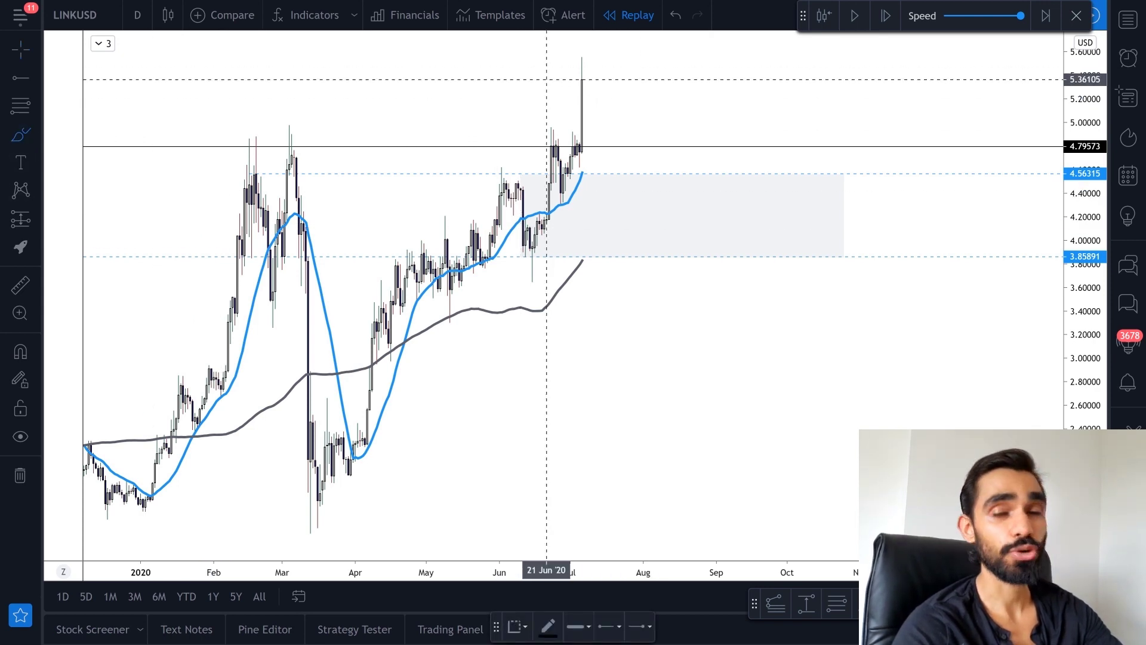
pyautogui.moveTo(550, 79); pyautogui.dragTo(677, 87)
pyautogui.scroll(-2, 616, 136)
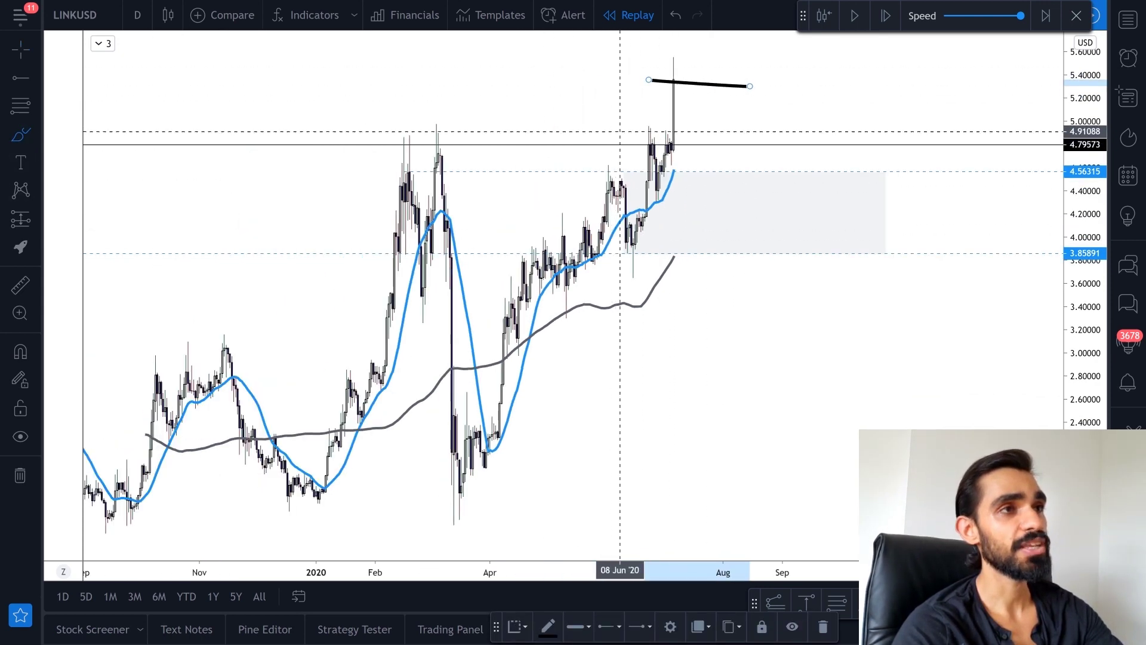
# Move the floating replay controls below the chart
pyautogui.moveTo(803, 16)
pyautogui.mouseDown()
pyautogui.moveTo(858, 15)
pyautogui.moveTo(860, 378)
pyautogui.moveTo(746, 600)
pyautogui.mouseUp()
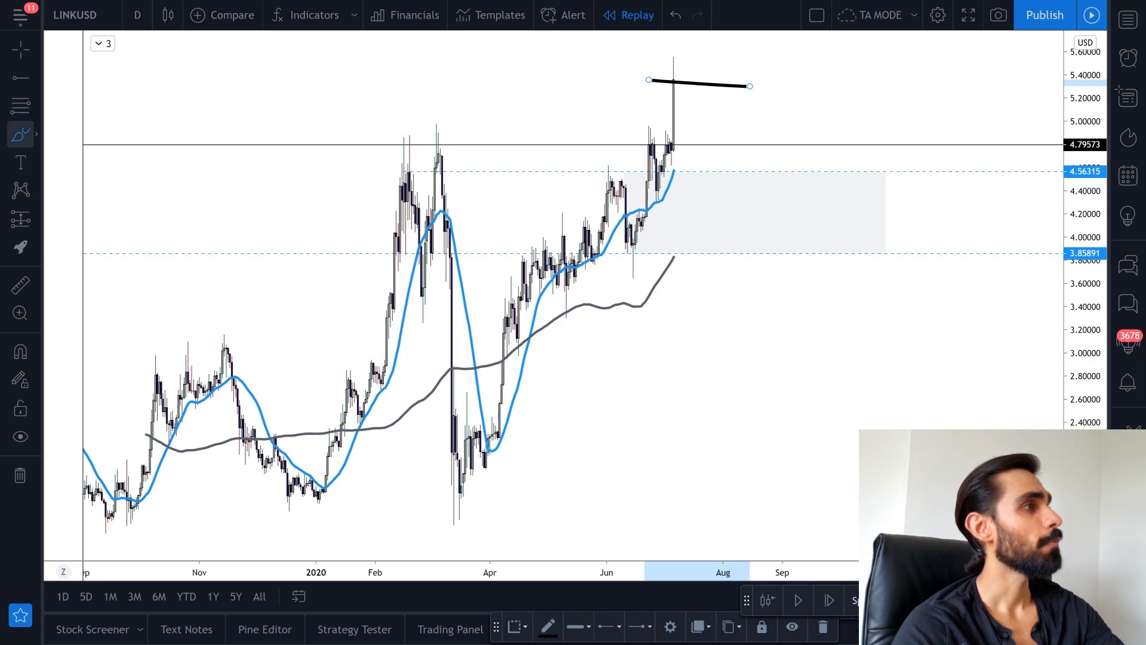
# Brush two possible price paths from the latest candle: a direct rise, and a dip to the 4.796 line followed by a rally
pyautogui.click(36, 134)
pyautogui.click(120, 135)
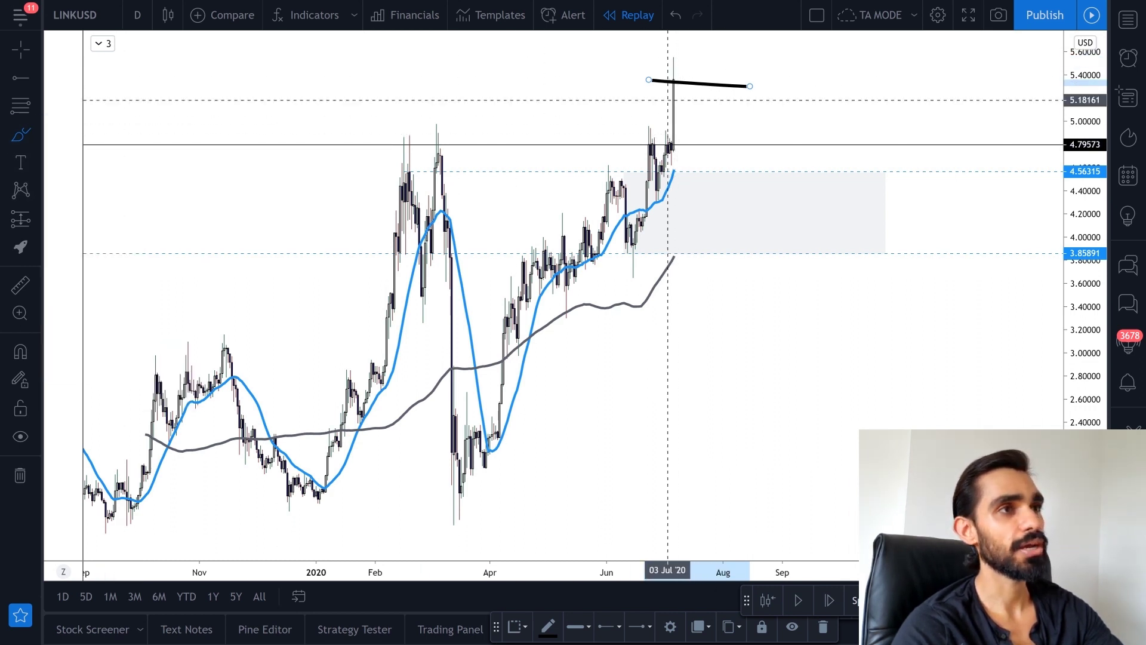
pyautogui.moveTo(674, 80); pyautogui.dragTo(698, 31)
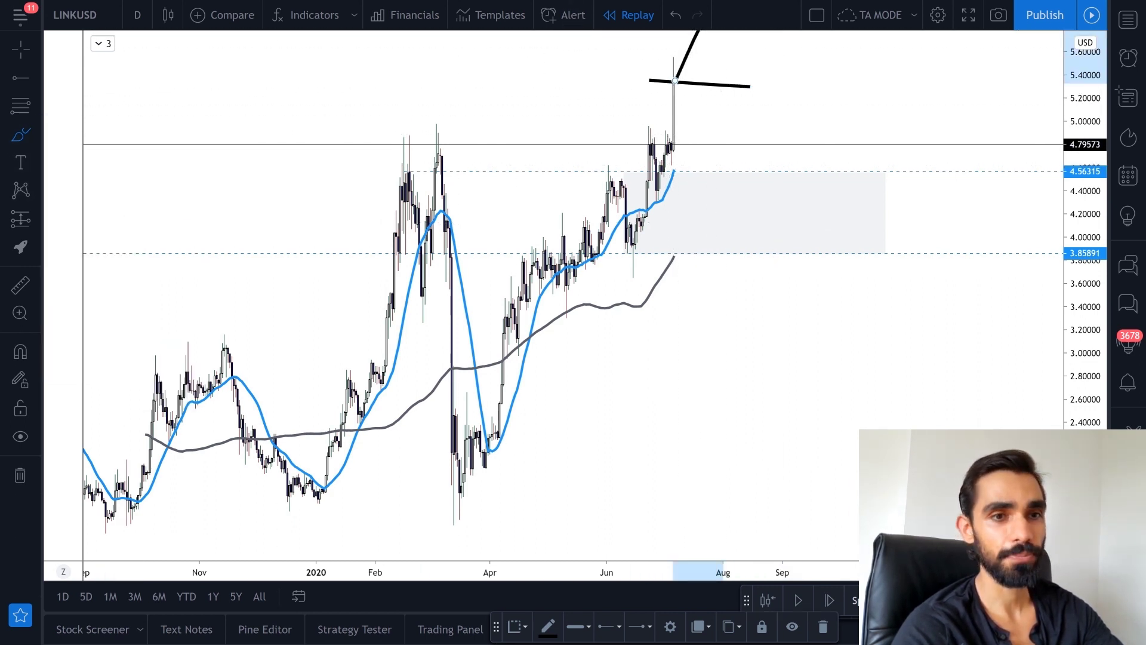
pyautogui.moveTo(845, 360); pyautogui.dragTo(809, 487)
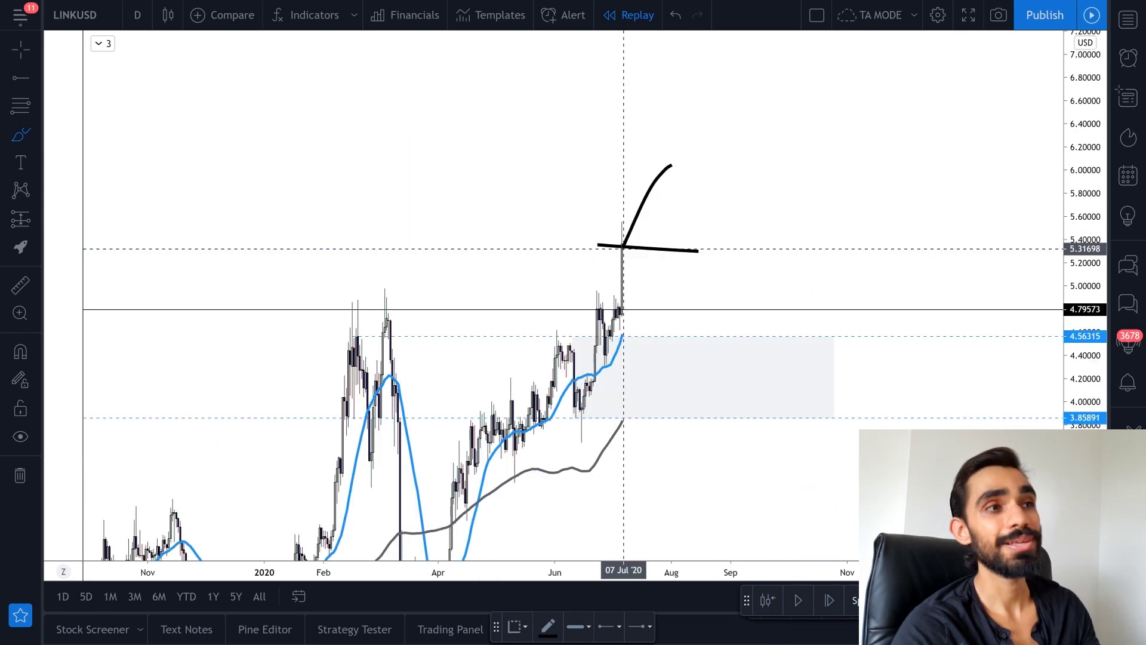
pyautogui.moveTo(624, 252)
pyautogui.mouseDown()
pyautogui.moveTo(650, 309)
pyautogui.moveTo(732, 87)
pyautogui.mouseUp()
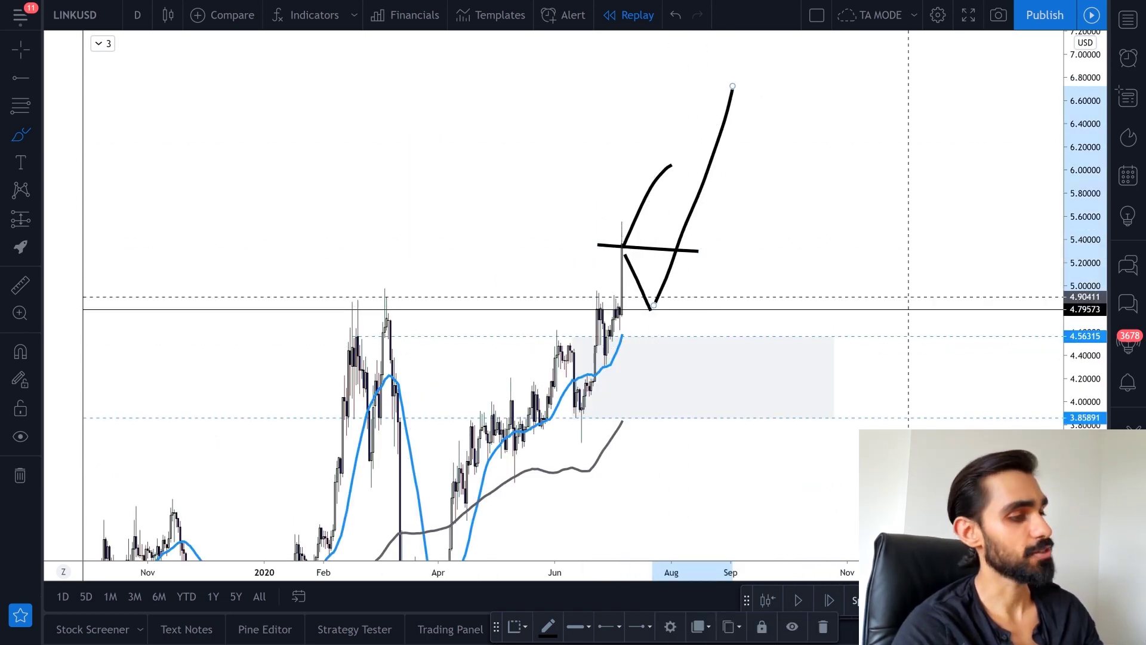
# Undo all brush strokes on the chart, including a stray one, and leave the Brush tool
pyautogui.hotkey('ctrl', 'z')
pyautogui.hotkey('ctrl', 'z')
pyautogui.hotkey('ctrl', 'z')
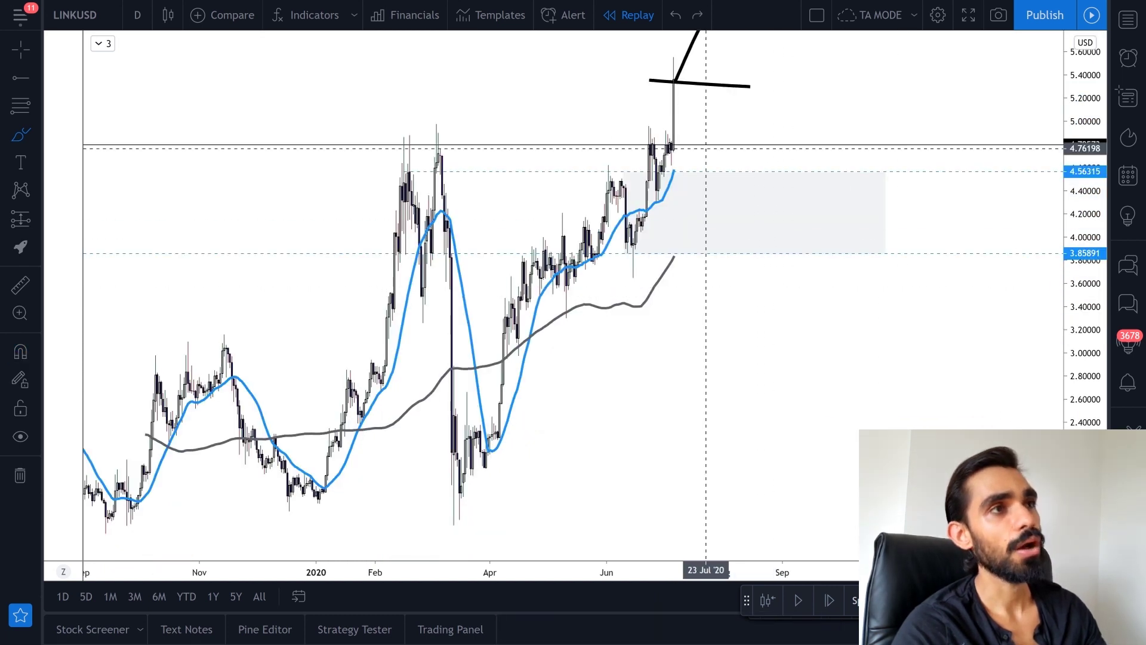
pyautogui.hotkey('ctrl', 'z')
pyautogui.hotkey('ctrl', 'z')
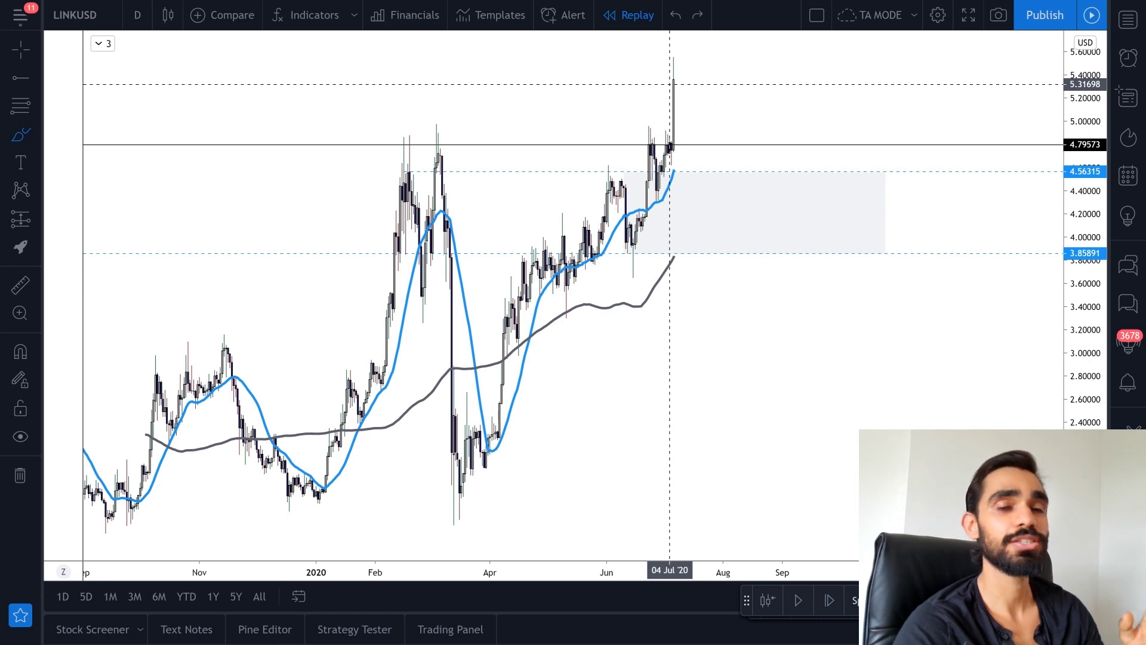
pyautogui.moveTo(855, 510); pyautogui.dragTo(884, 383)
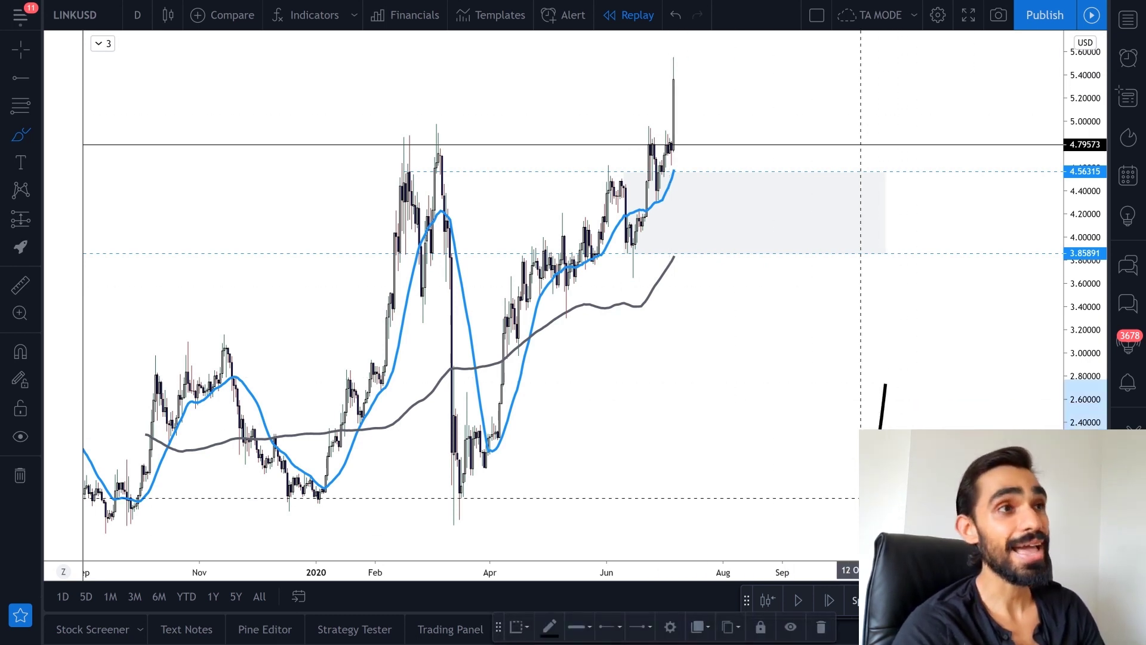
pyautogui.hotkey('ctrl', 'z')
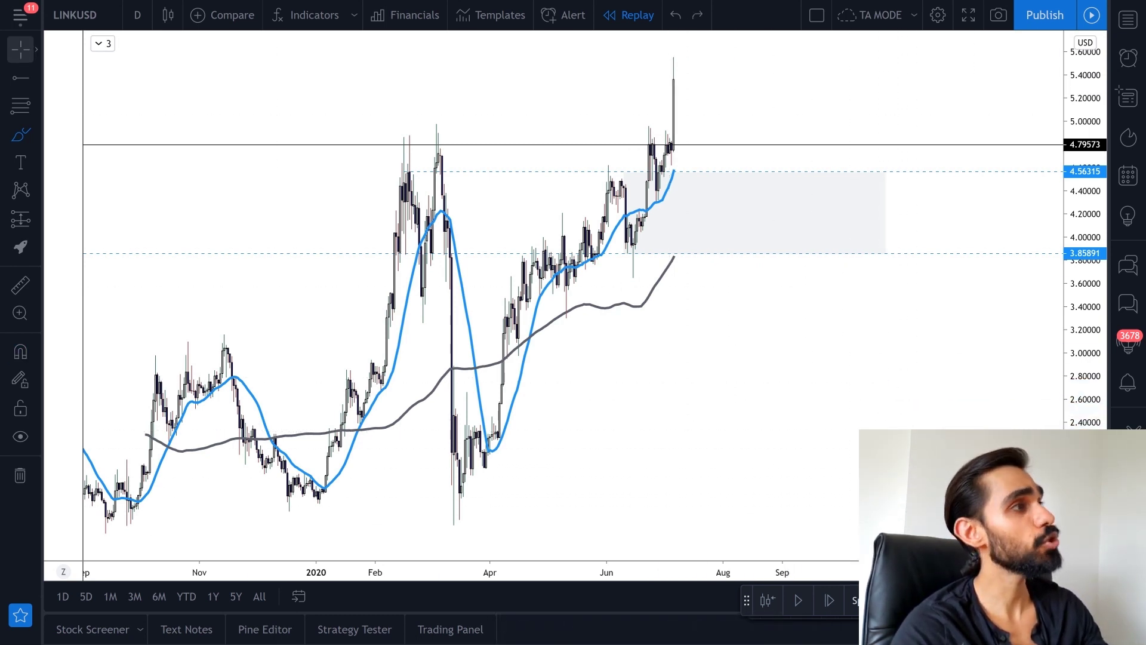
pyautogui.moveTo(577, 87); pyautogui.dragTo(529, 174)
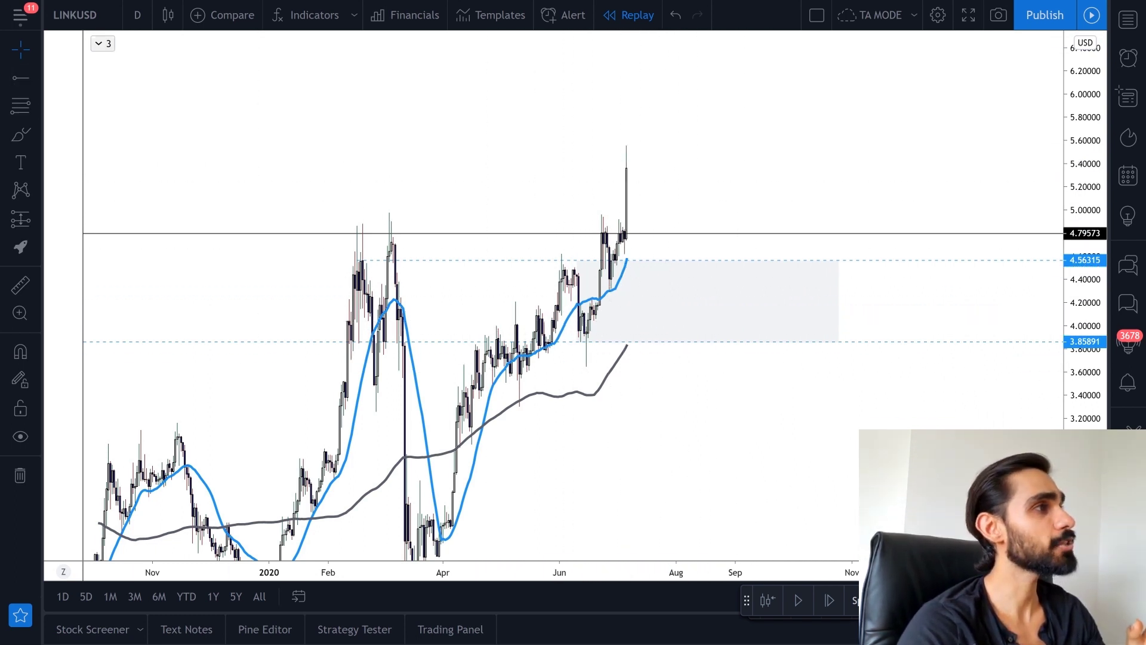
# Hide the two moving averages and collapse the indicator legend
pyautogui.click(103, 43)
pyautogui.click(118, 81)
pyautogui.click(117, 62)
pyautogui.click(101, 100)
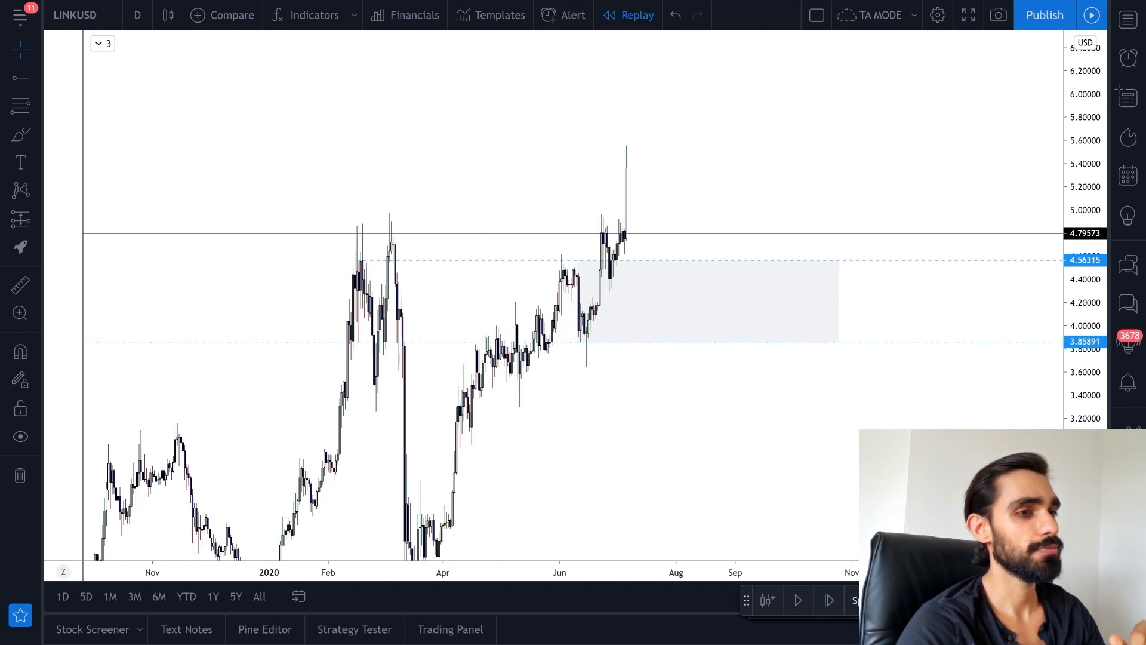
# Advance the replay bar by bar from 7 July to about mid-July 2020
pyautogui.click(828, 600)
pyautogui.click(829, 600)
pyautogui.click(828, 600)
pyautogui.click(829, 600)
pyautogui.click(829, 600)
pyautogui.click(828, 600)
pyautogui.click(829, 600)
pyautogui.click(828, 600)
pyautogui.click(829, 600)
pyautogui.click(829, 600)
pyautogui.click(829, 600)
# Exit replay mode and bring the full price history up to August 2020 into view
pyautogui.click(973, 600)
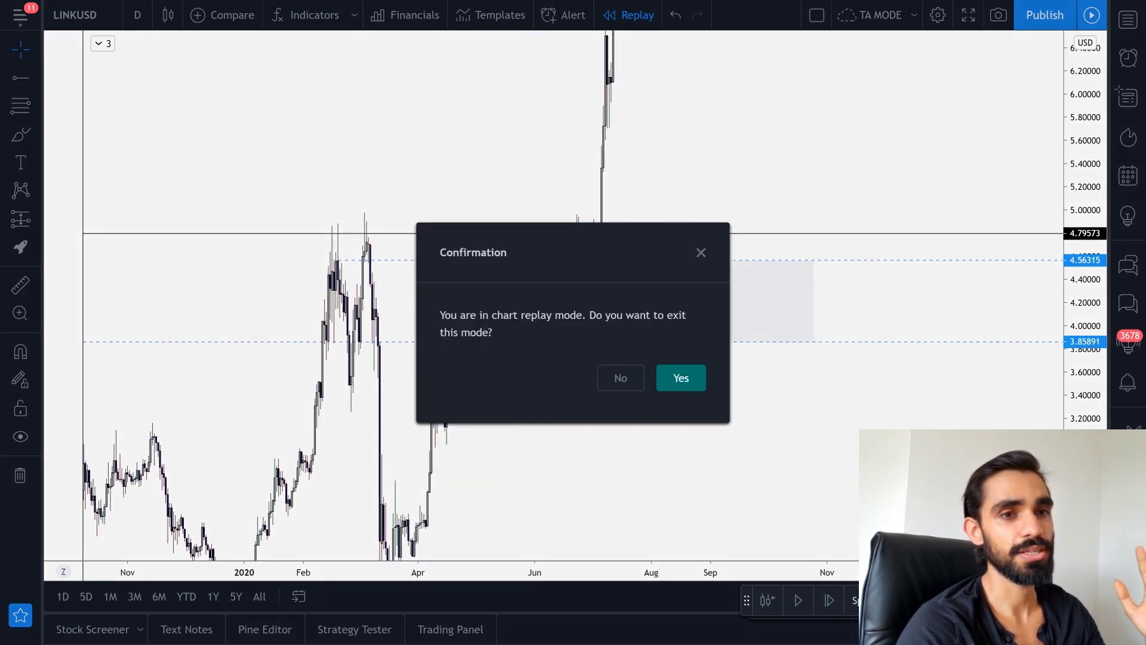
pyautogui.click(894, 480)
pyautogui.hotkey('shift', 'Right')
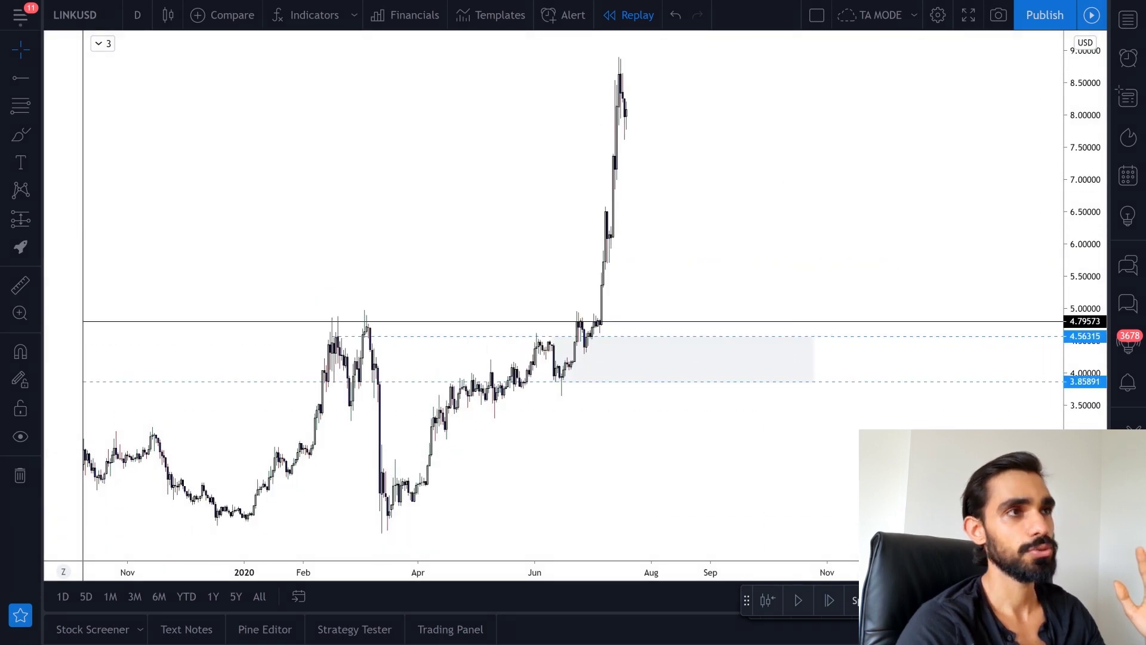
pyautogui.click(973, 600)
pyautogui.click(681, 378)
pyautogui.scroll(-4, 644, 366)
pyautogui.moveTo(925, 257); pyautogui.dragTo(518, 242)
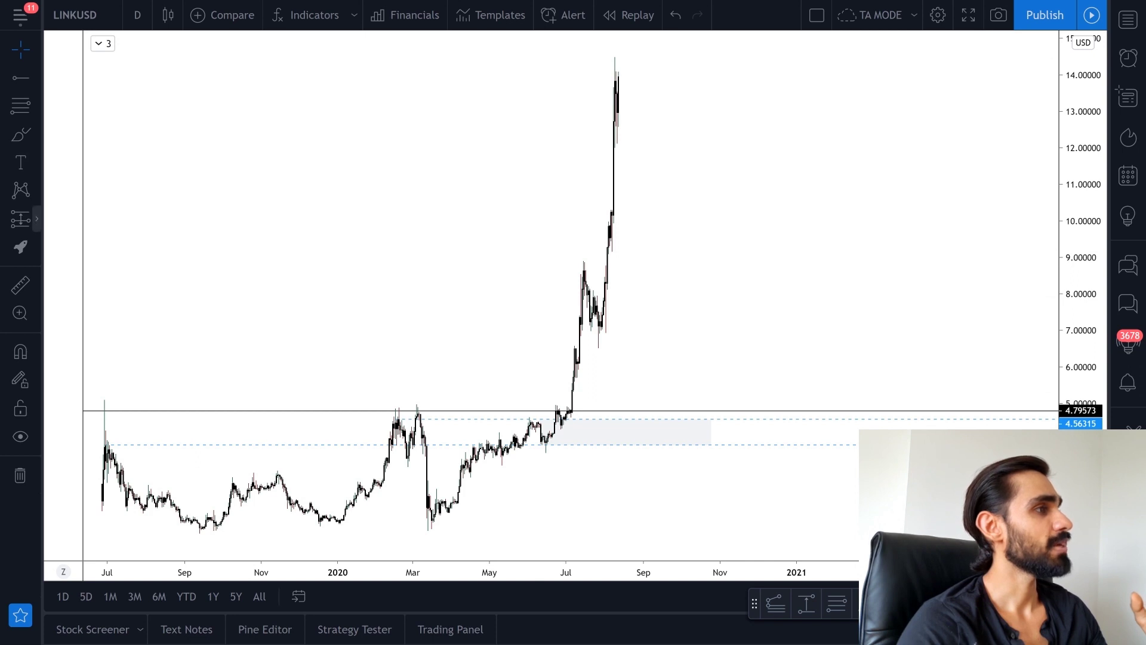
# Measure the price range from the buy zone's lower edge to the August 2020 peak, without keeping the measurement
pyautogui.click(36, 219)
pyautogui.click(84, 342)
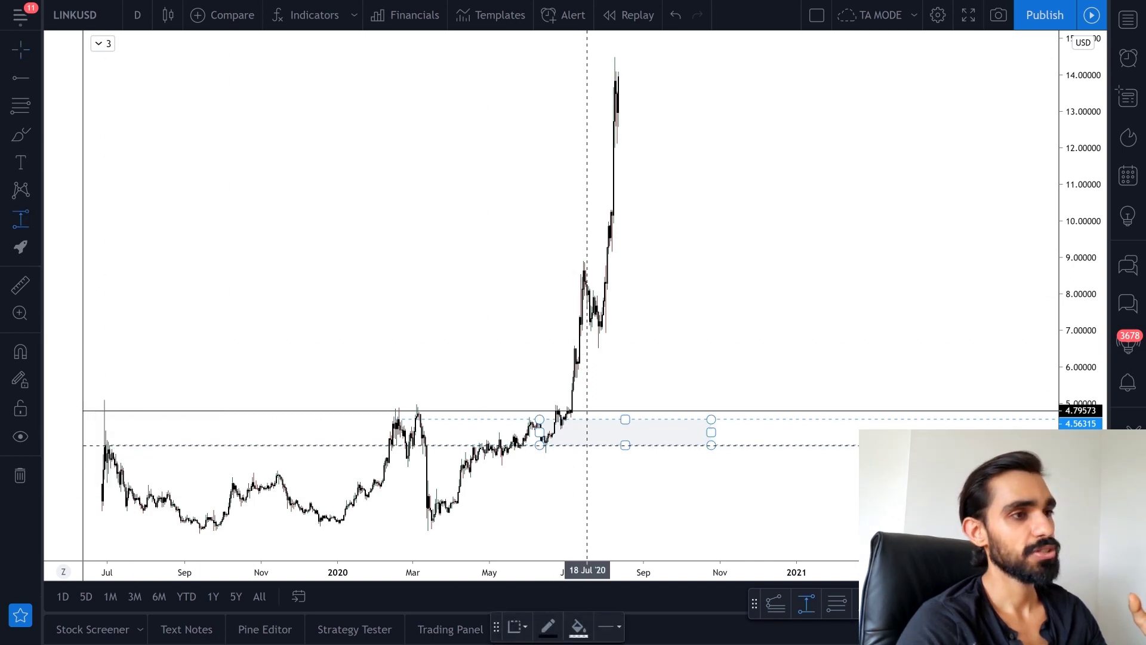
pyautogui.click(587, 445)
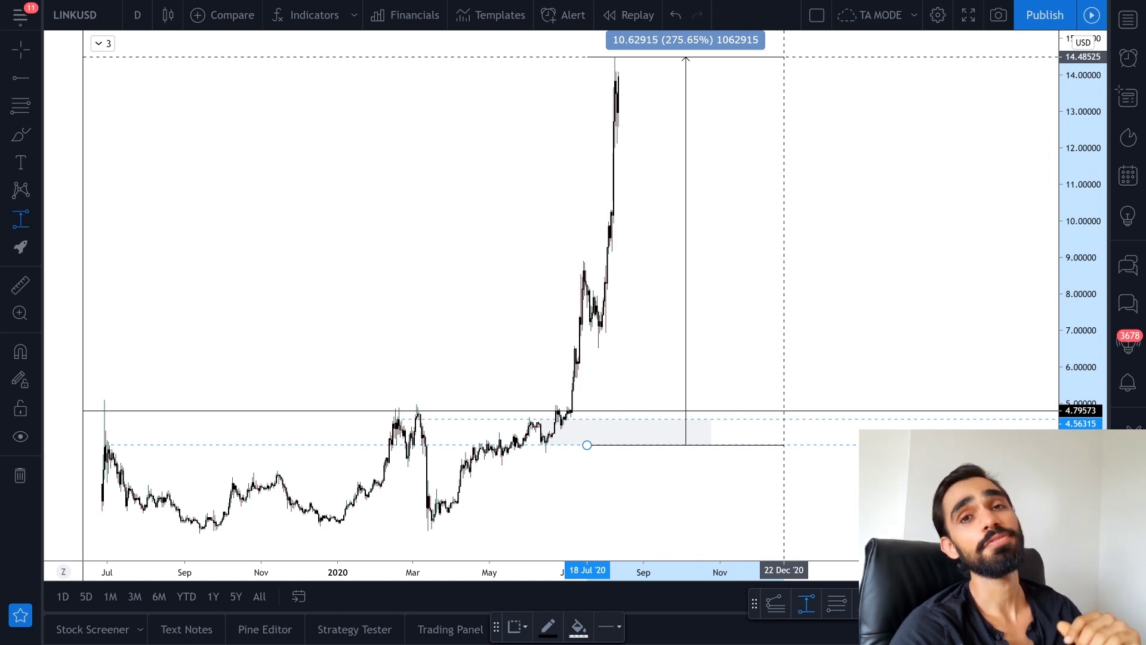
pyautogui.press('Escape')
pyautogui.moveTo(636, 268); pyautogui.dragTo(671, 256)
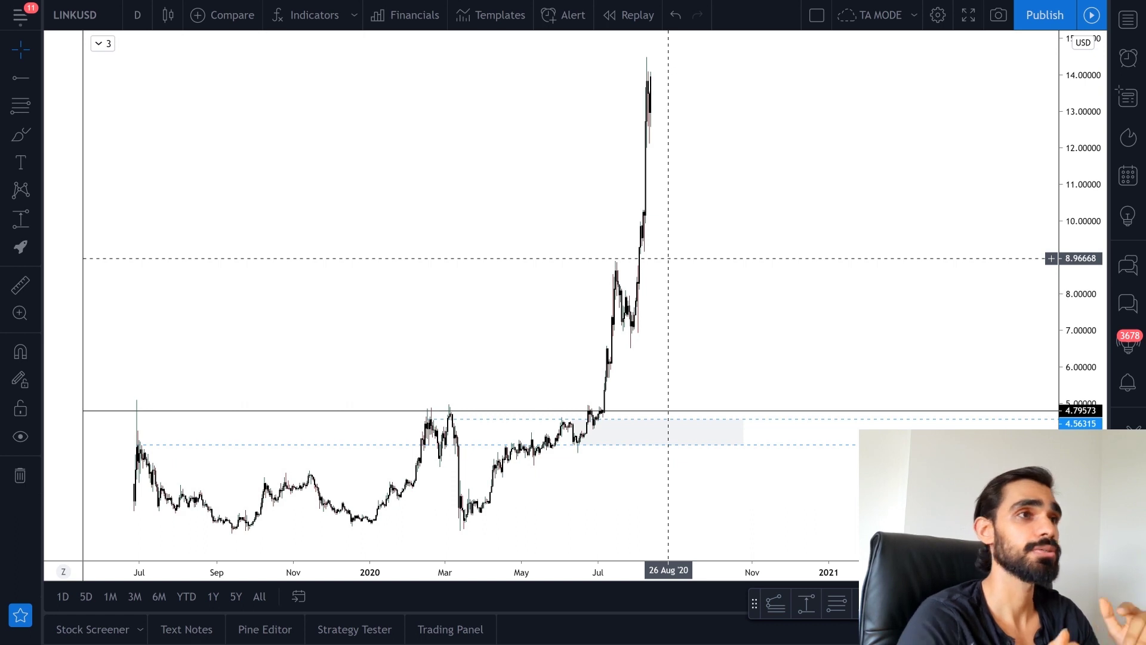
pyautogui.scroll(3, 540, 278)
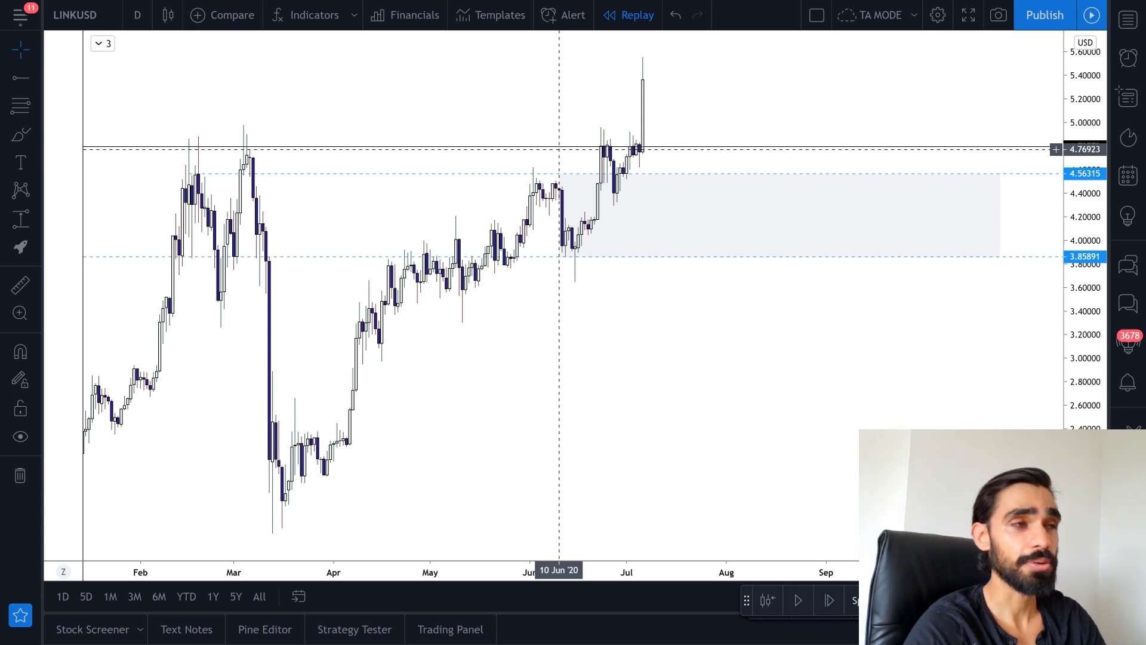
# Advance the replay two bars beyond the 7 July 2020 breakout candle
pyautogui.scroll(3, 507, 131)
pyautogui.scroll(-2, 597, 143)
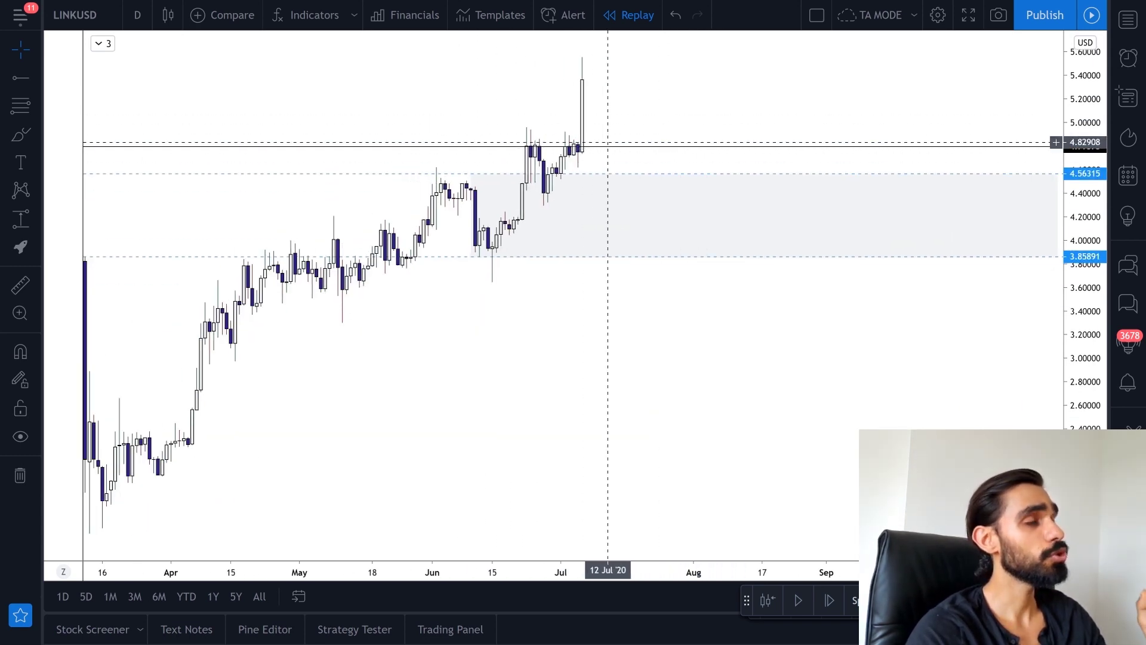
pyautogui.scroll(-2, 630, 122)
pyautogui.moveTo(629, 122); pyautogui.dragTo(502, 122)
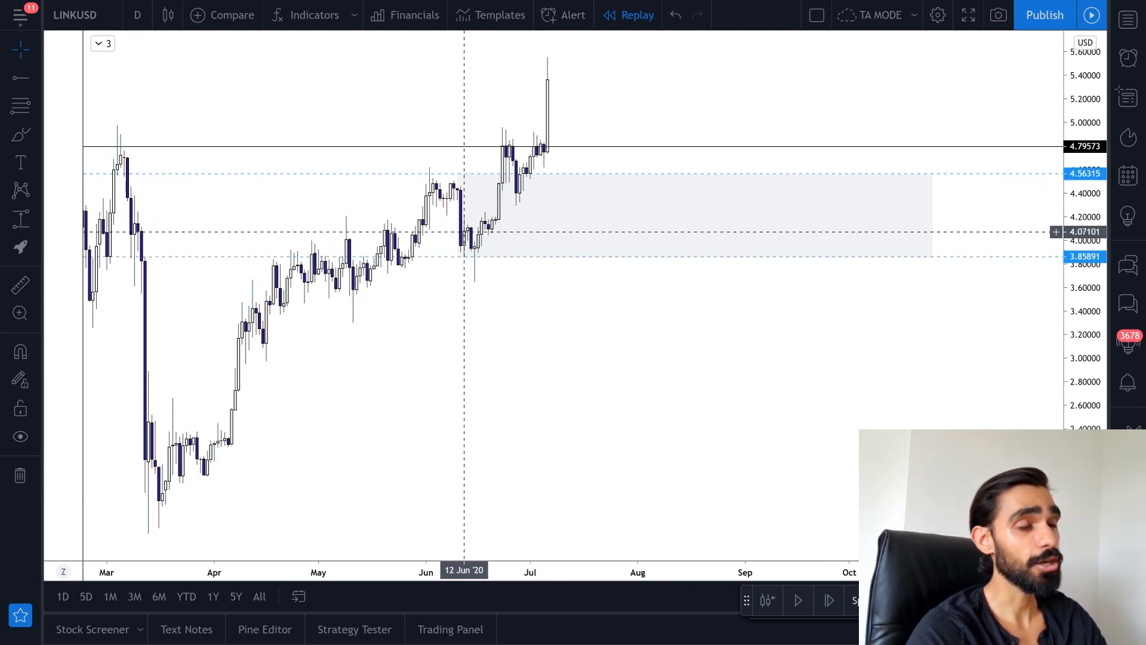
pyautogui.scroll(-5, 551, 110)
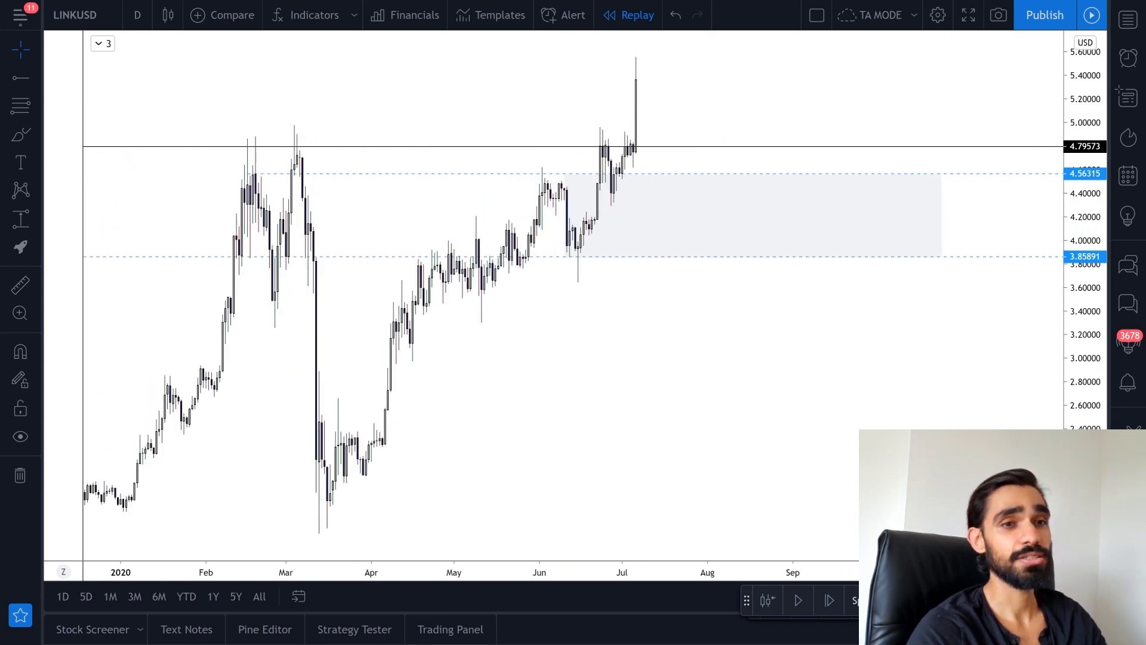
pyautogui.moveTo(763, 381); pyautogui.dragTo(666, 525)
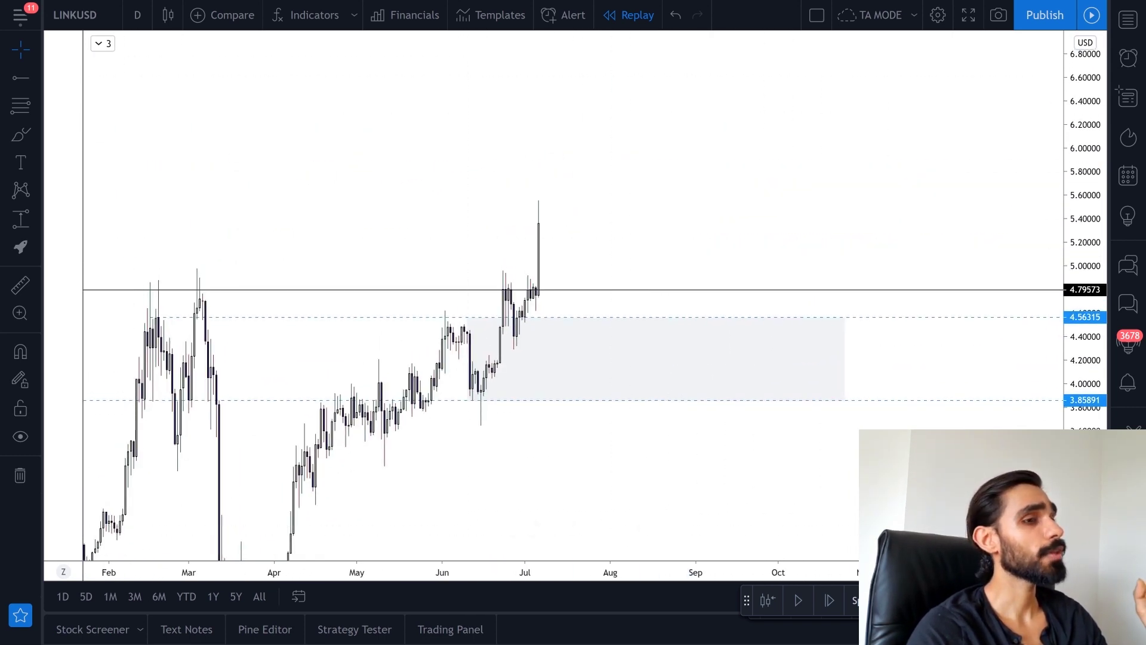
pyautogui.click(829, 600)
pyautogui.click(829, 600)
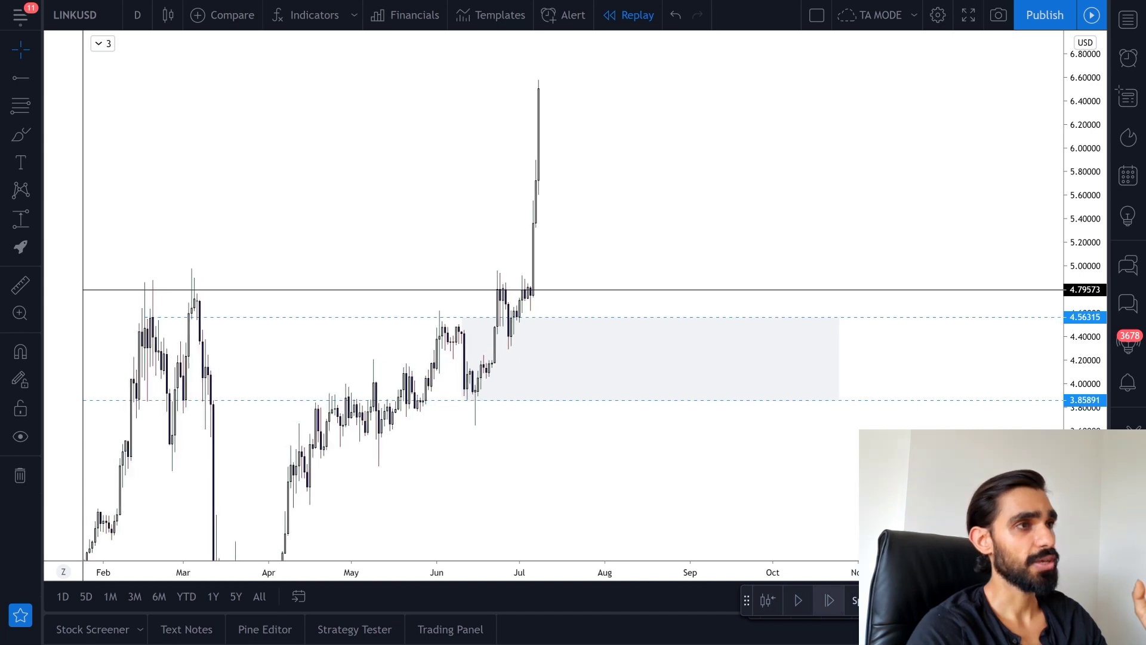
# Draw a Fibonacci retracement from the 27 June 2020 low at about 4.297 to the high at about 6.585, extending it to 30 August
pyautogui.moveTo(596, 158); pyautogui.dragTo(597, 187)
pyautogui.scroll(1, 591, 236)
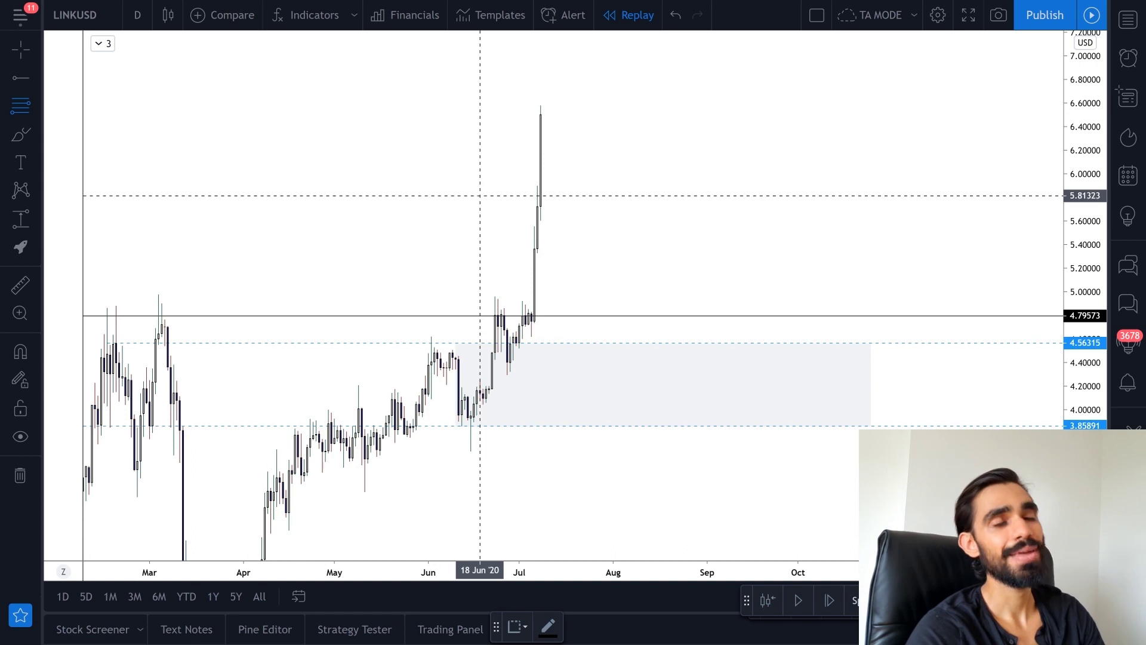
pyautogui.click(506, 375)
pyautogui.click(692, 104)
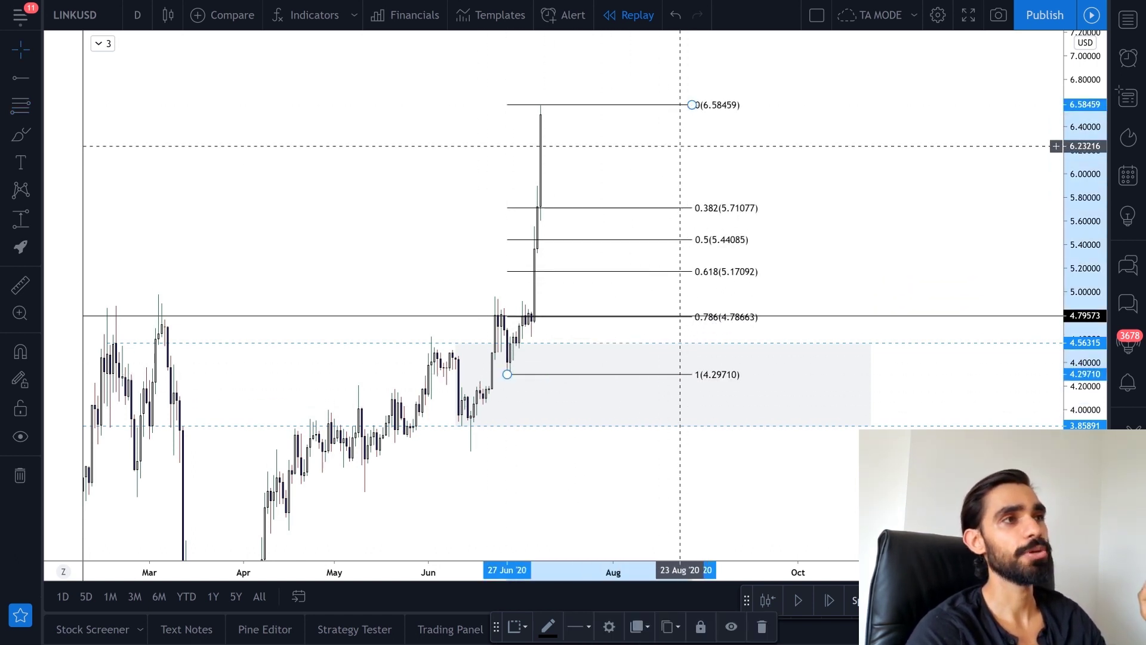
pyautogui.moveTo(693, 105); pyautogui.dragTo(700, 104)
pyautogui.click(695, 120)
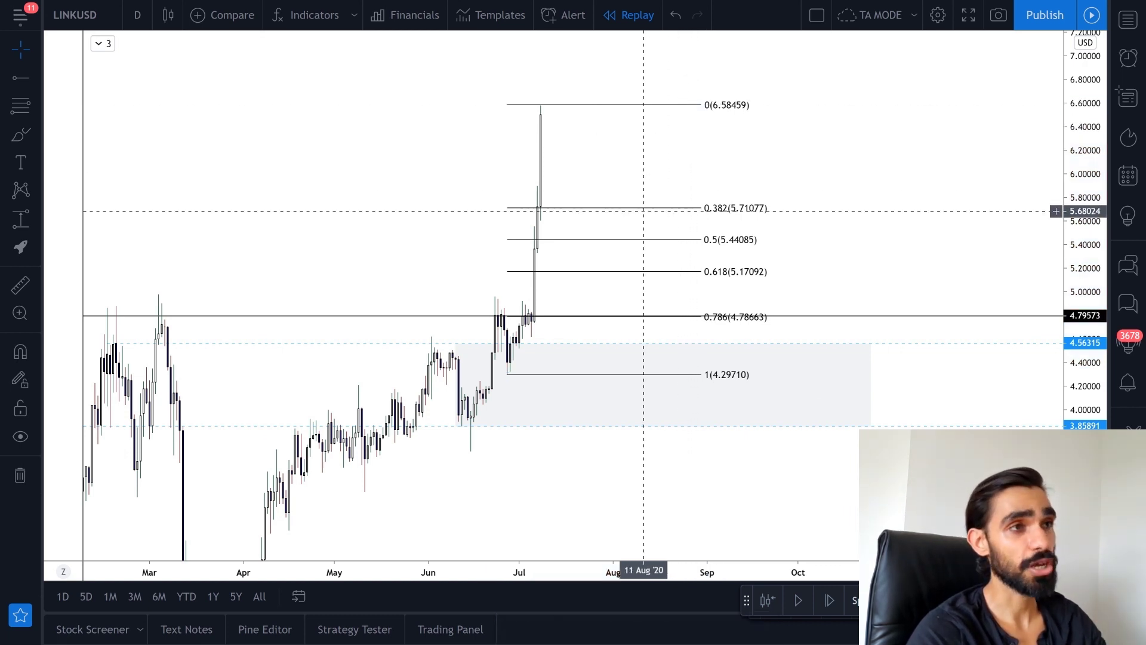
pyautogui.doubleClick(595, 207)
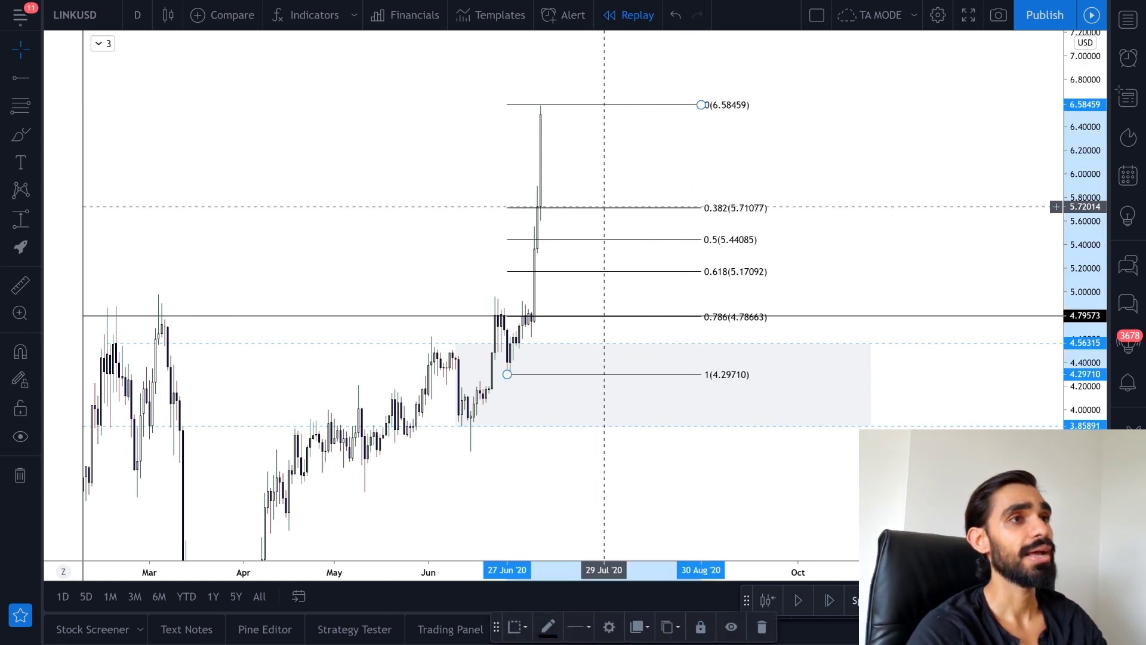
# Enable the 0.236 level on the Fibonacci retracement
pyautogui.click(588, 284)
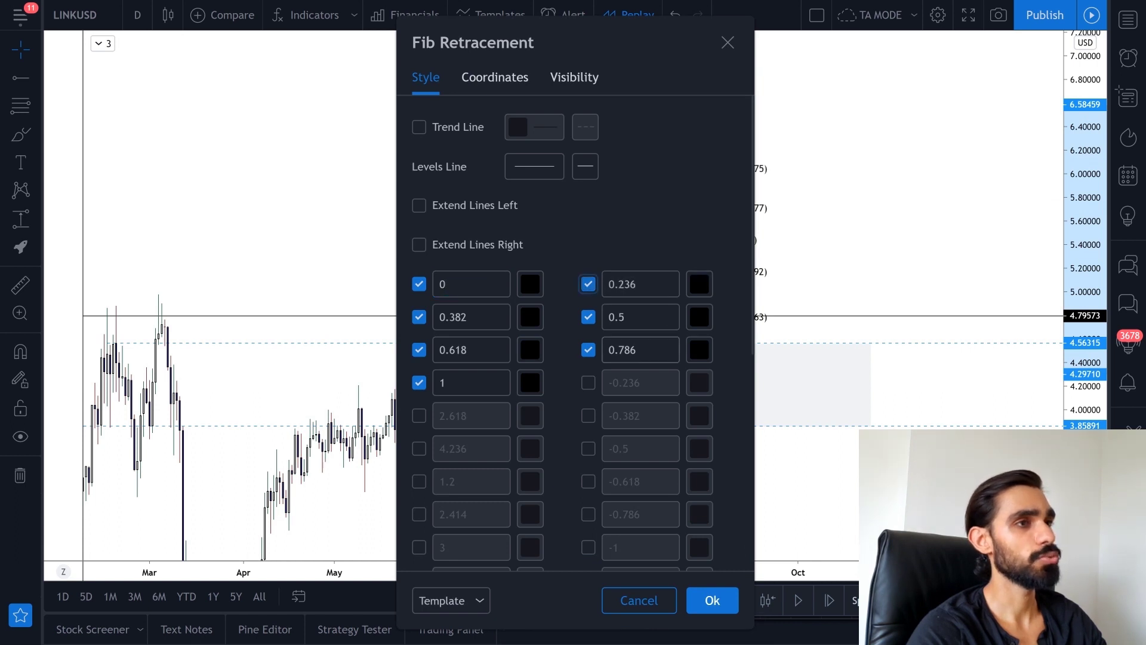
pyautogui.click(712, 600)
pyautogui.click(822, 159)
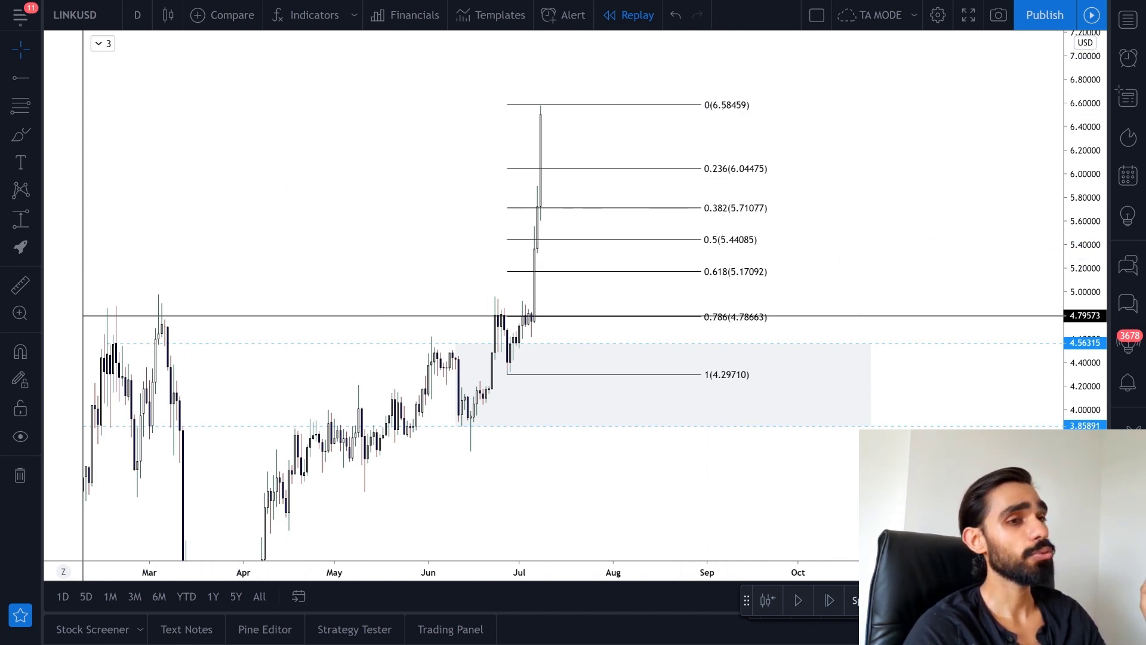
# Advance the replay past the 6.585 high and delete the Fibonacci retracement drawn from 27 June
pyautogui.doubleClick(829, 600)
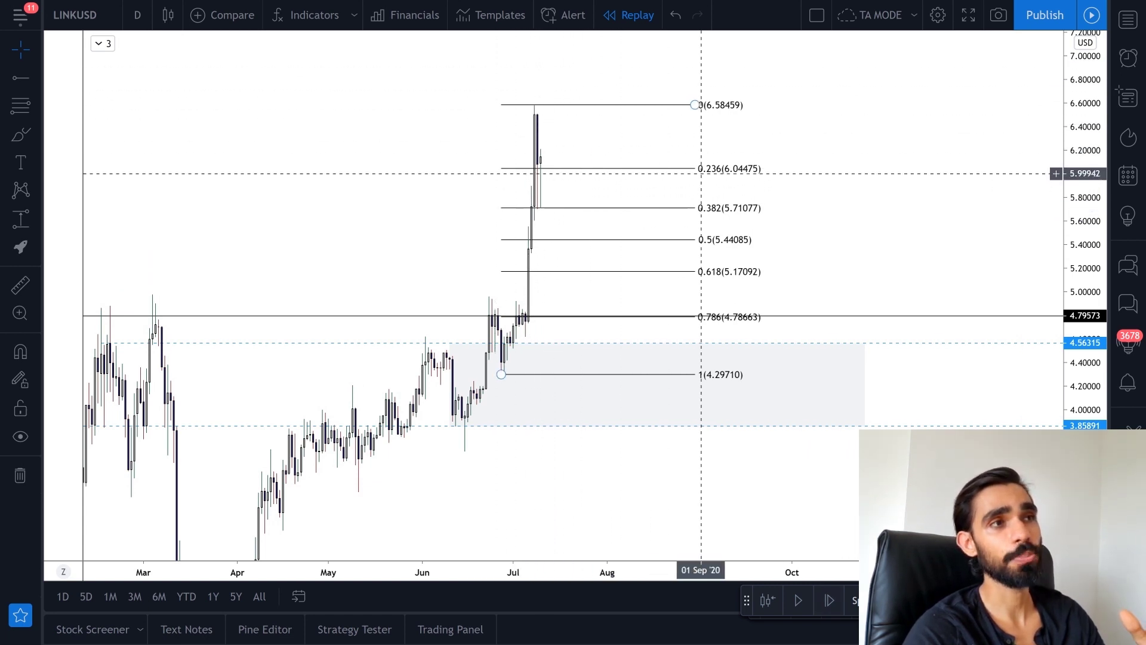
pyautogui.click(669, 207)
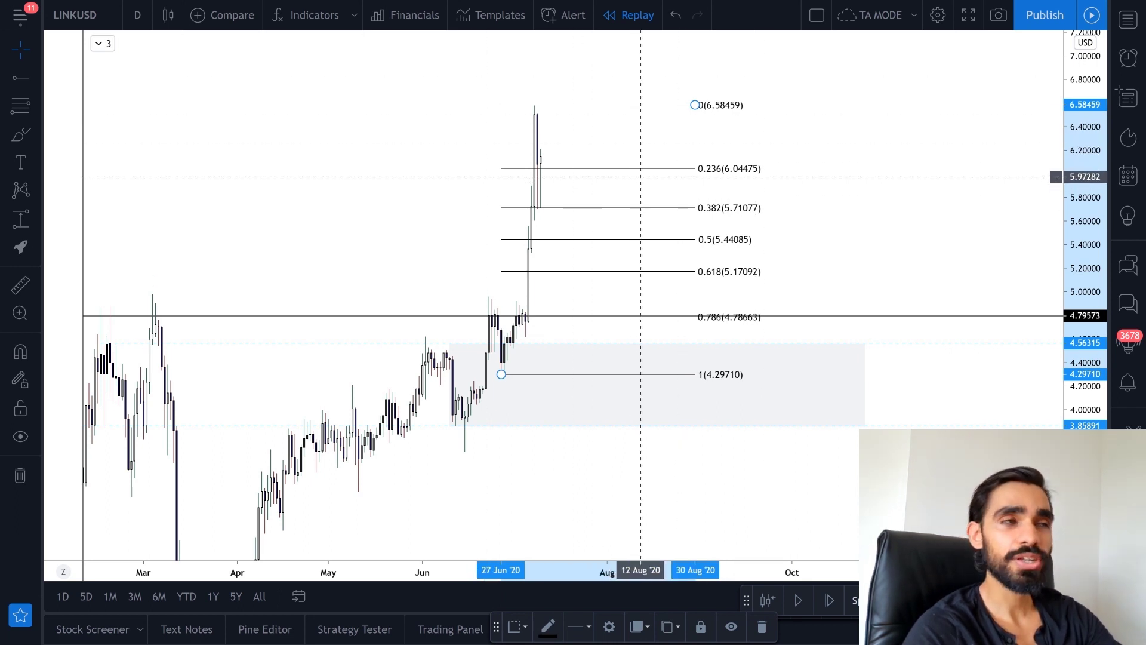
pyautogui.press('Delete')
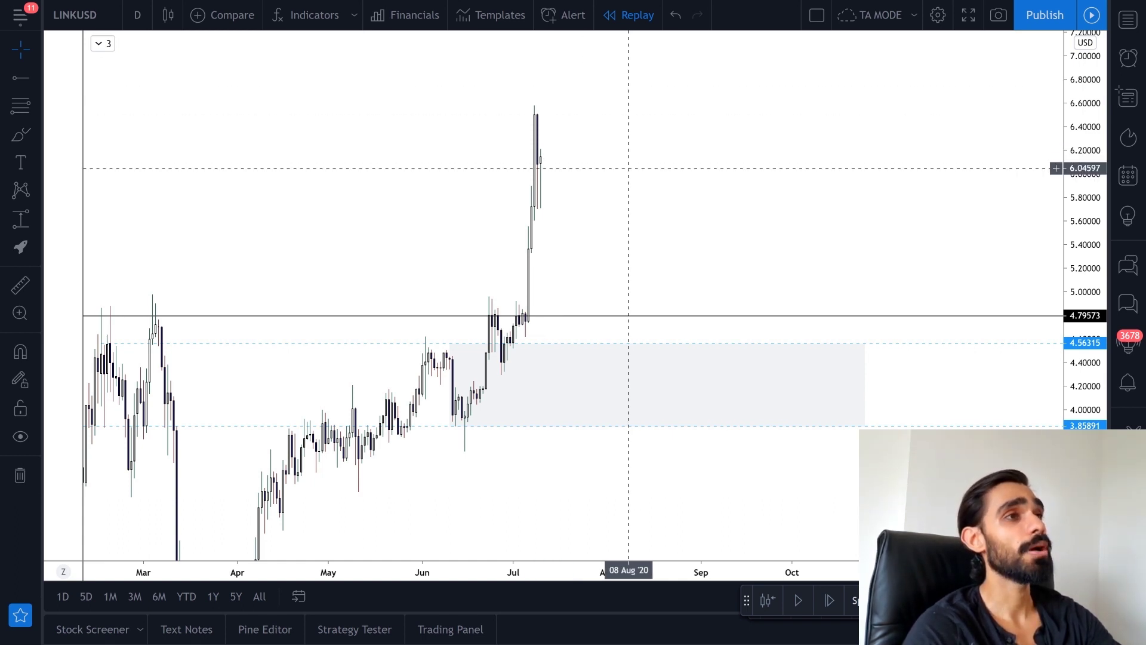
# Advance the replay to the mid-July 2020 peak near 8.89
pyautogui.moveTo(631, 165); pyautogui.dragTo(582, 244)
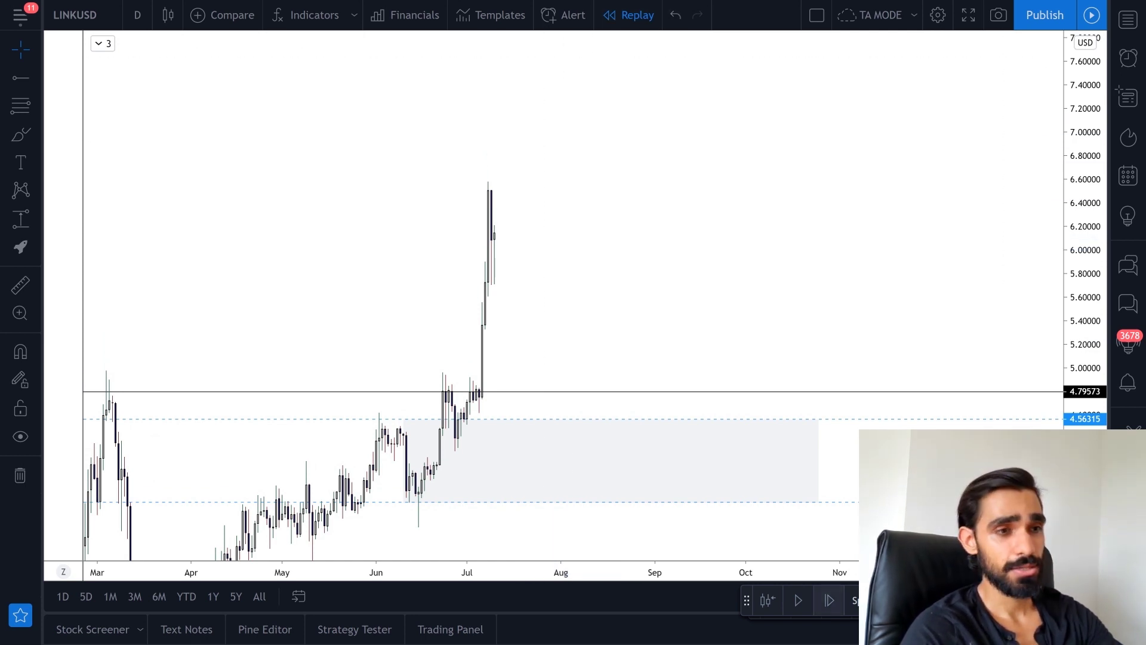
pyautogui.moveTo(596, 338); pyautogui.dragTo(596, 350)
pyautogui.scroll(-3, 619, 338)
pyautogui.click(1092, 595)
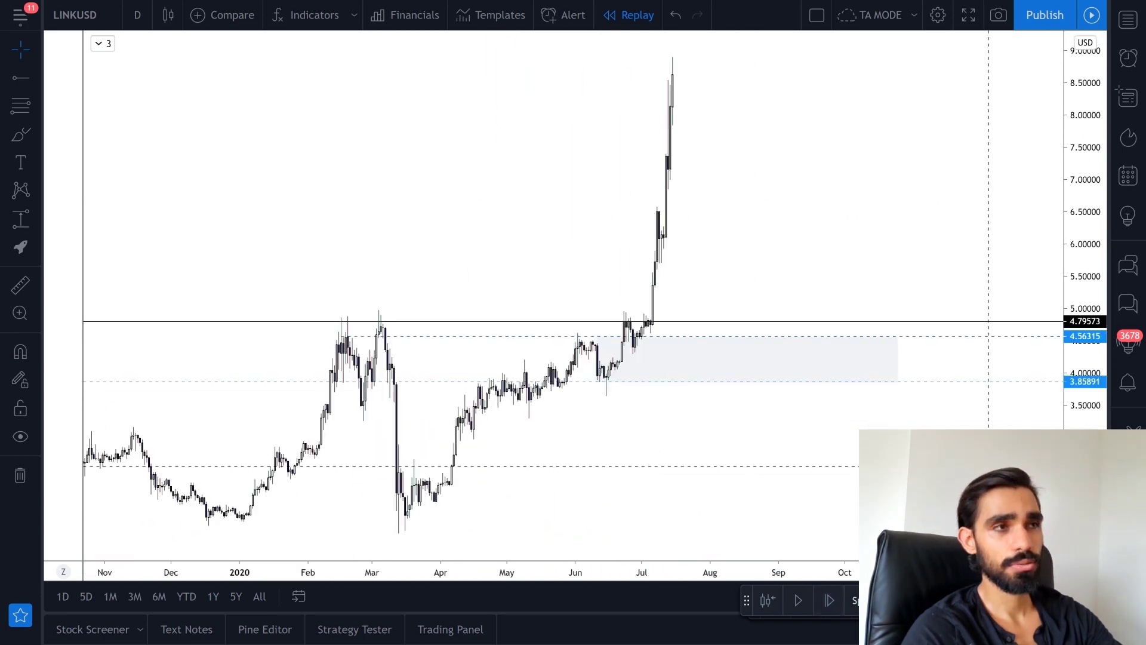
# Draw a Fibonacci retracement from about 5.713 at 13 July 2020 to the high at about 8.886, extending it to 25 September
pyautogui.moveTo(859, 317); pyautogui.dragTo(698, 312)
pyautogui.click(20, 105)
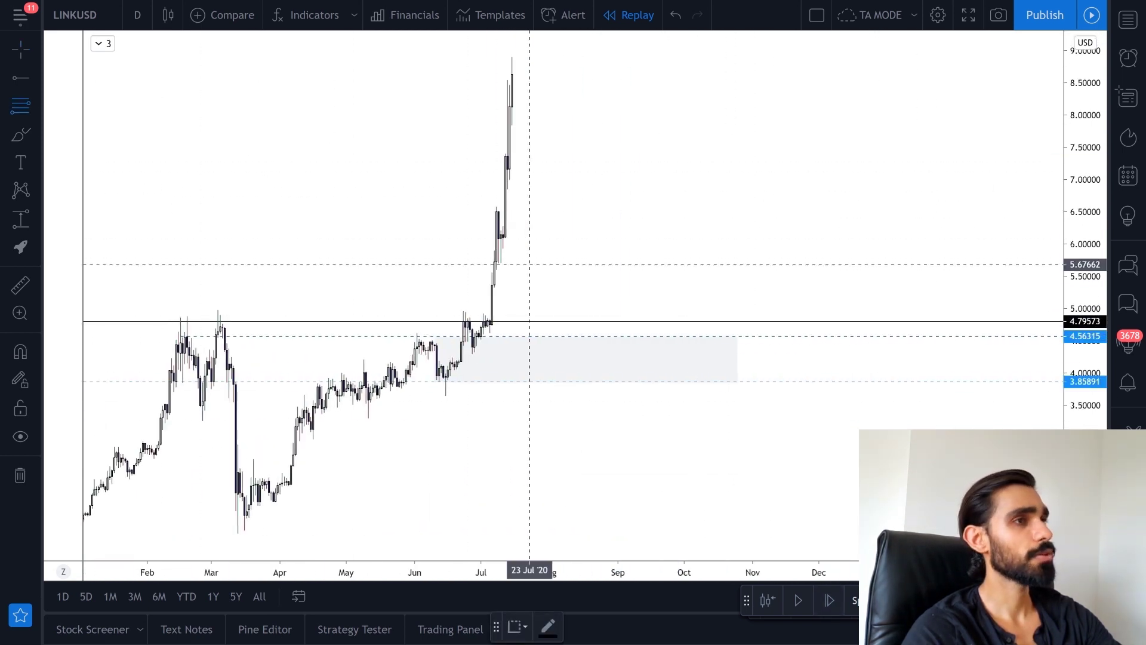
pyautogui.click(508, 263)
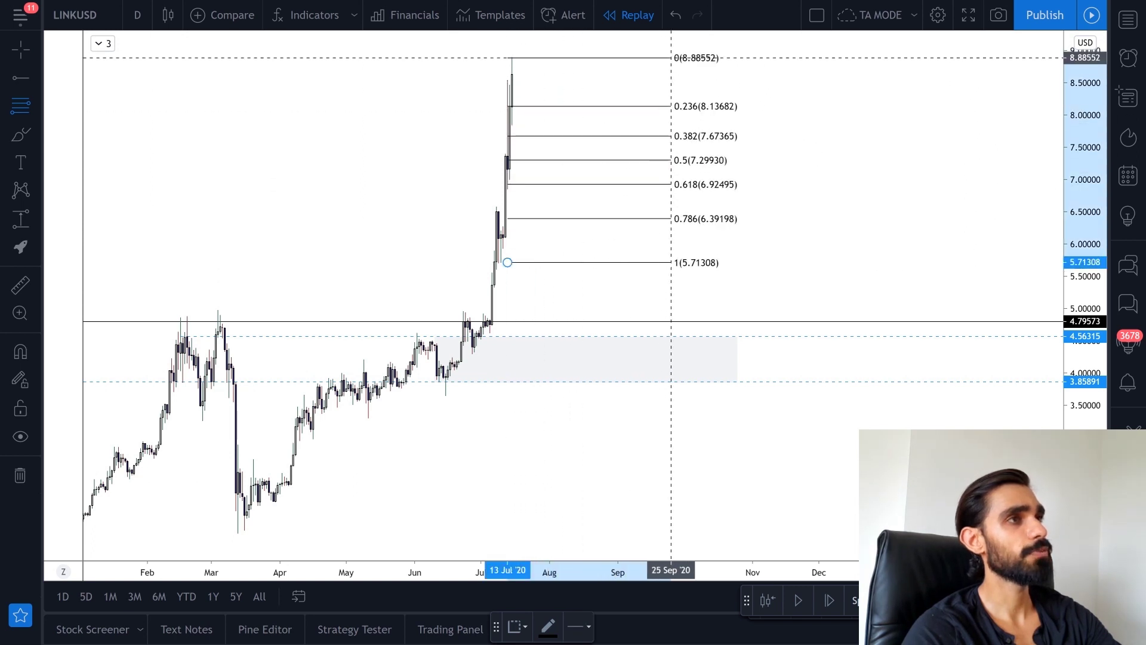
pyautogui.click(671, 57)
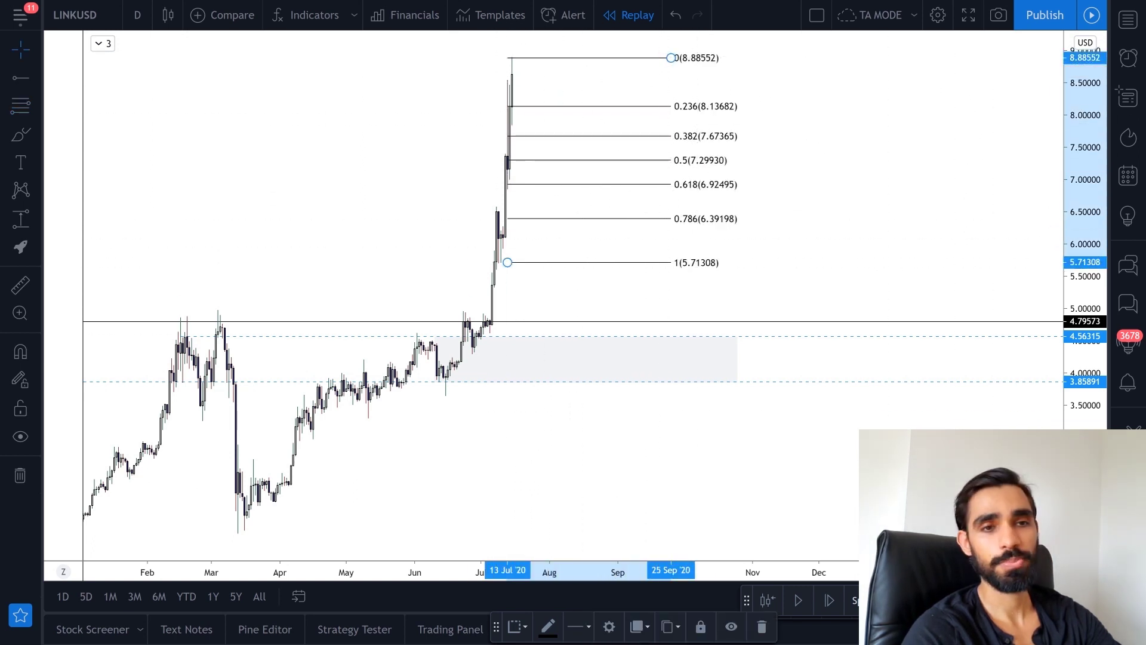
# Advance the replay bar by bar through the late-July pullback into the 0.382 to 0.618 retracement levels
pyautogui.click(830, 600)
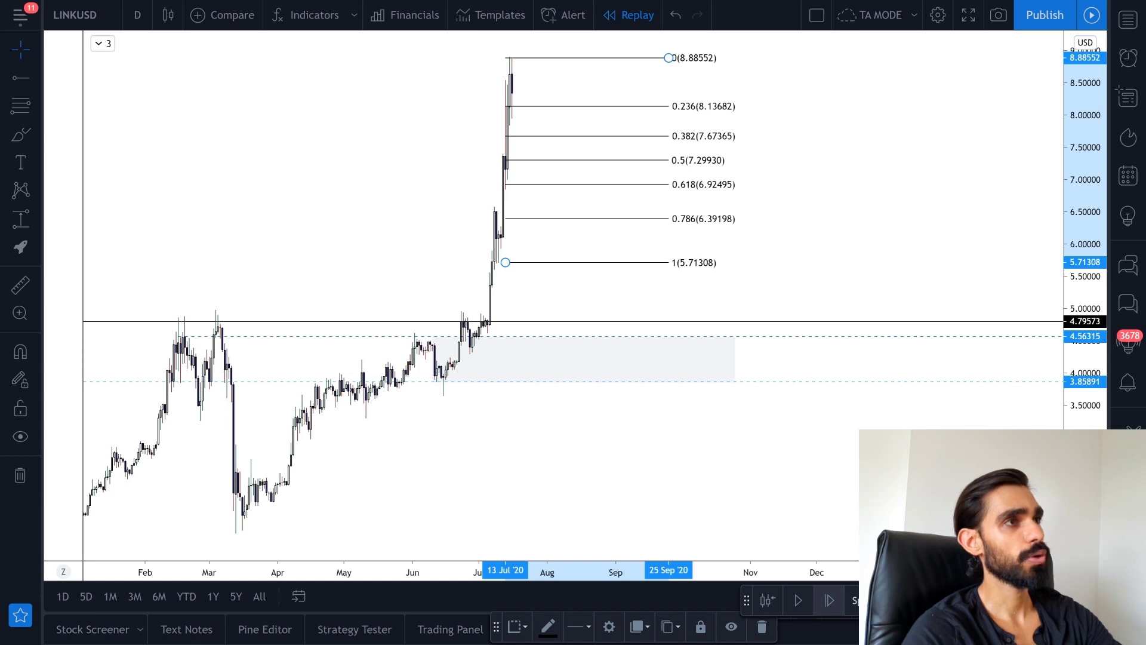
pyautogui.click(829, 600)
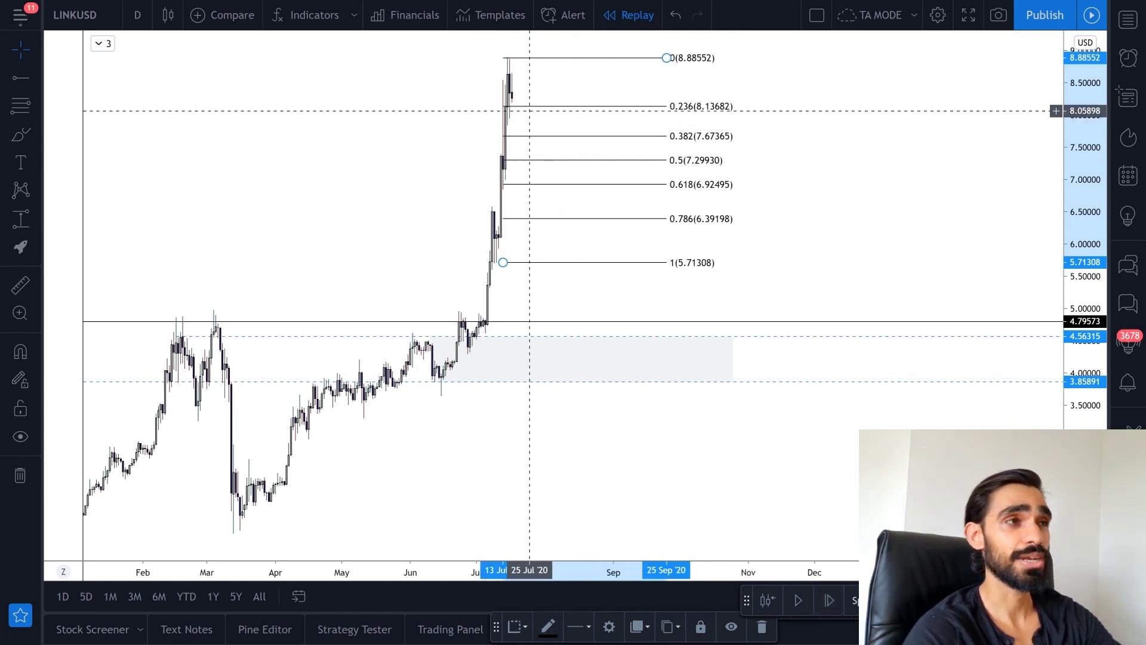
pyautogui.click(829, 600)
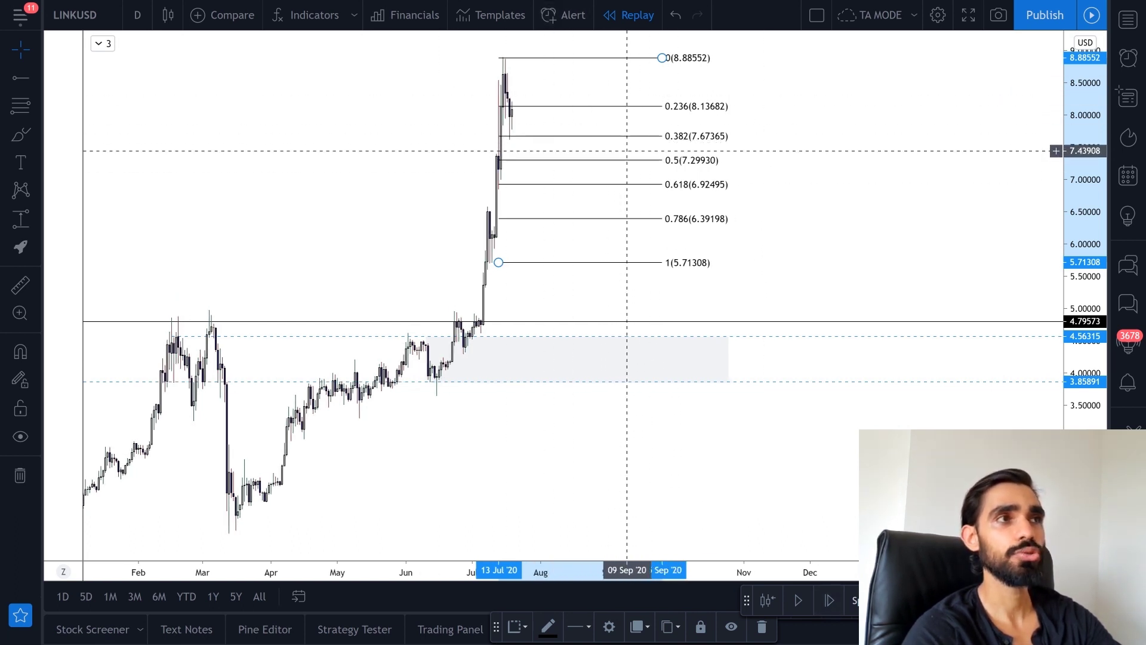
pyautogui.click(829, 600)
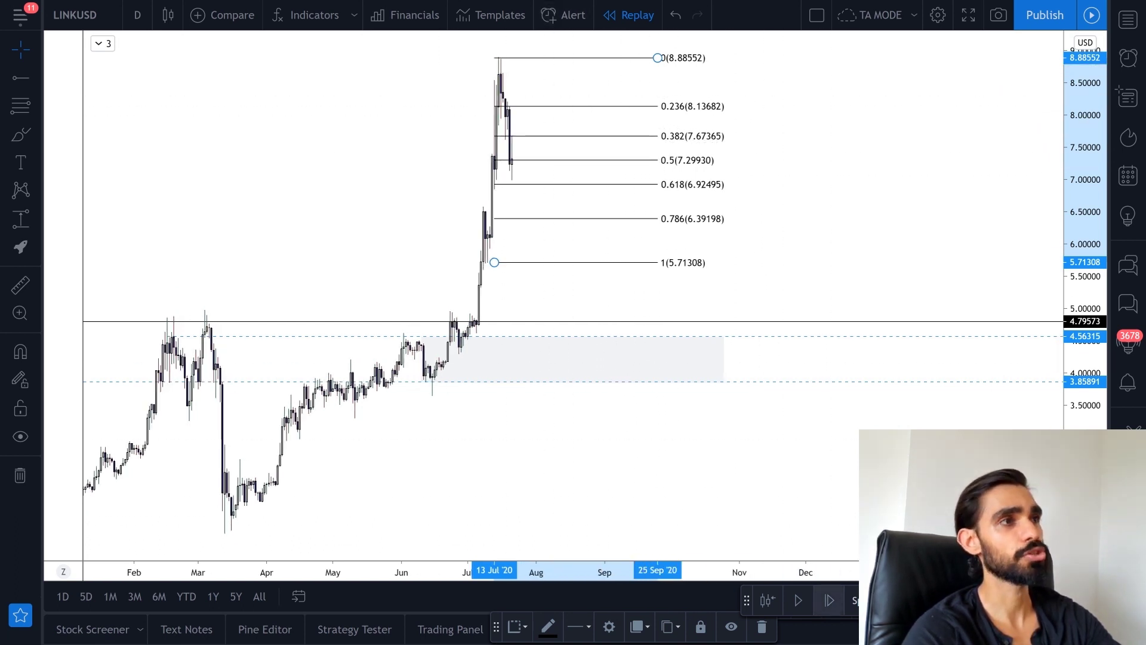
pyautogui.click(829, 600)
pyautogui.click(829, 600)
pyautogui.click(829, 600)
pyautogui.click(829, 600)
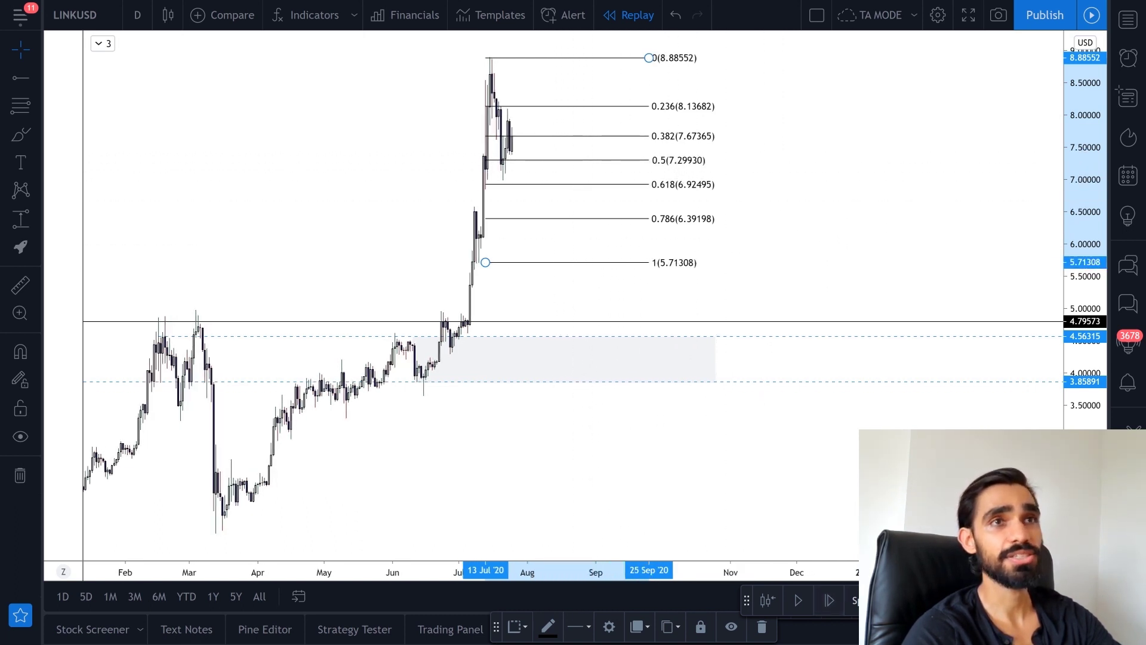
# Advance the replay bar by bar beyond the retracement's 8.886 high into early August 2020
pyautogui.click(829, 600)
pyautogui.click(829, 600)
pyautogui.click(829, 599)
pyautogui.click(829, 600)
pyautogui.click(829, 600)
pyautogui.click(829, 600)
pyautogui.click(830, 600)
pyautogui.click(830, 600)
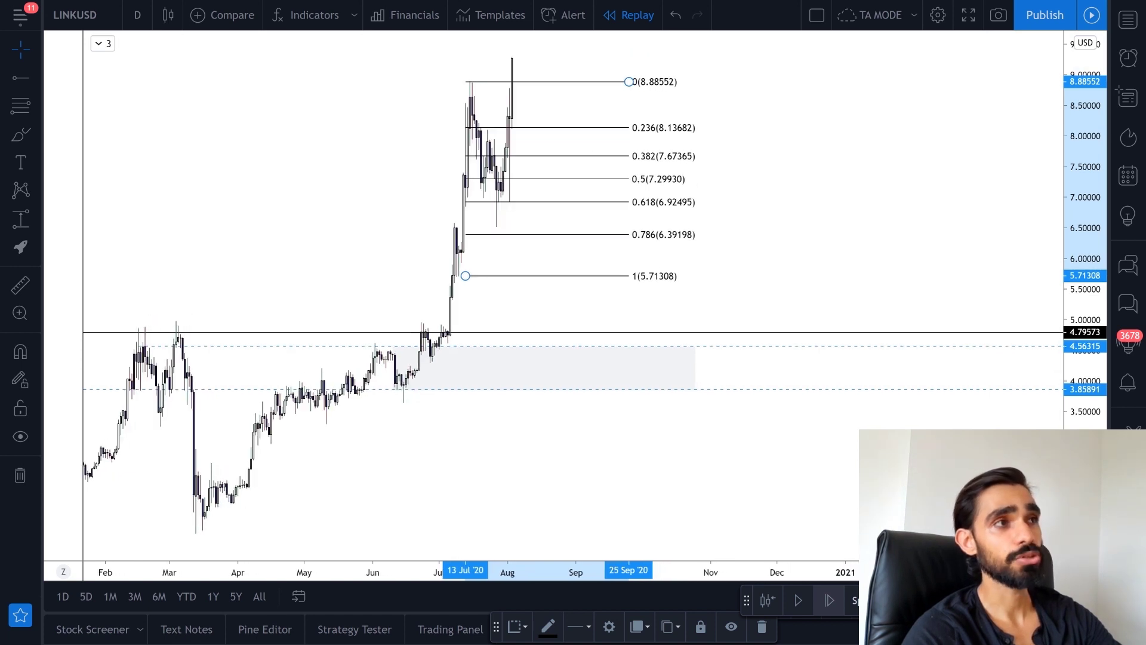
pyautogui.click(829, 600)
pyautogui.click(829, 600)
pyautogui.click(830, 600)
pyautogui.click(829, 600)
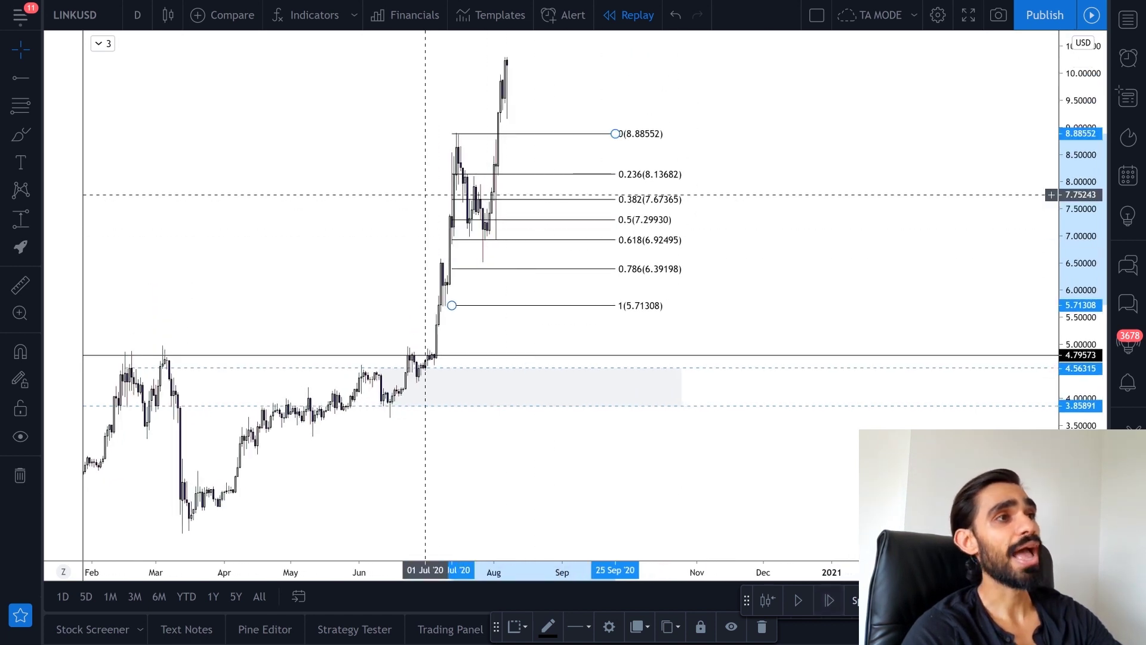
# Draw a rectangle over the pullback between the 0.236 and 0.618 Fibonacci levels, from mid-July to late September 2020
pyautogui.click(37, 134)
pyautogui.click(89, 164)
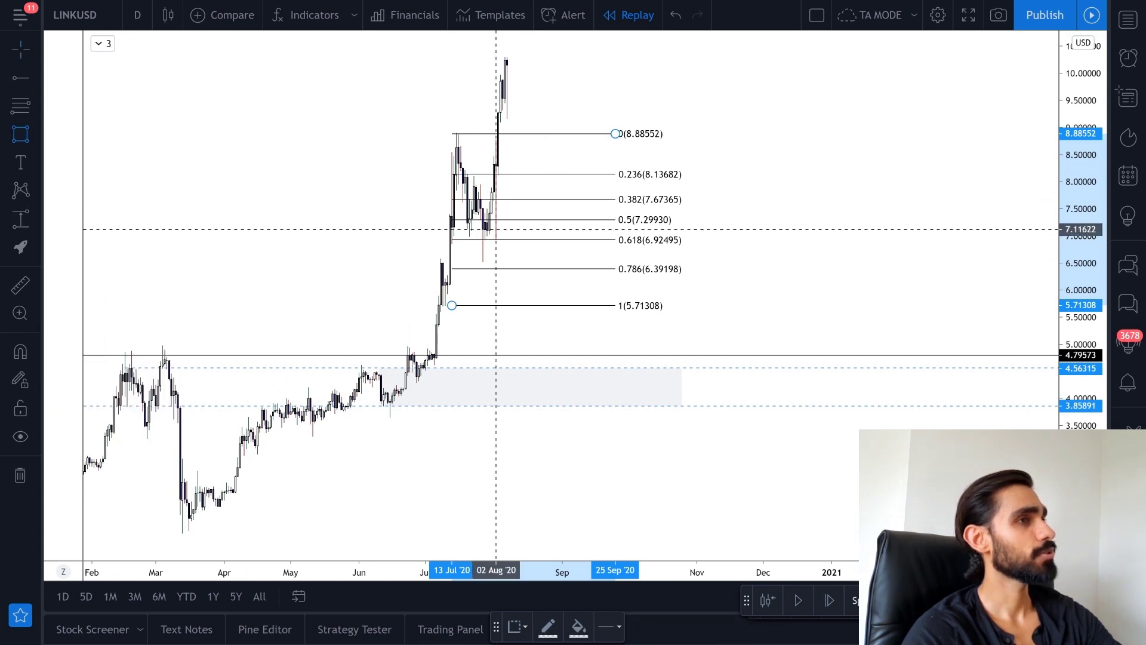
pyautogui.click(460, 173)
pyautogui.click(629, 234)
pyautogui.click(618, 240)
pyautogui.click(786, 261)
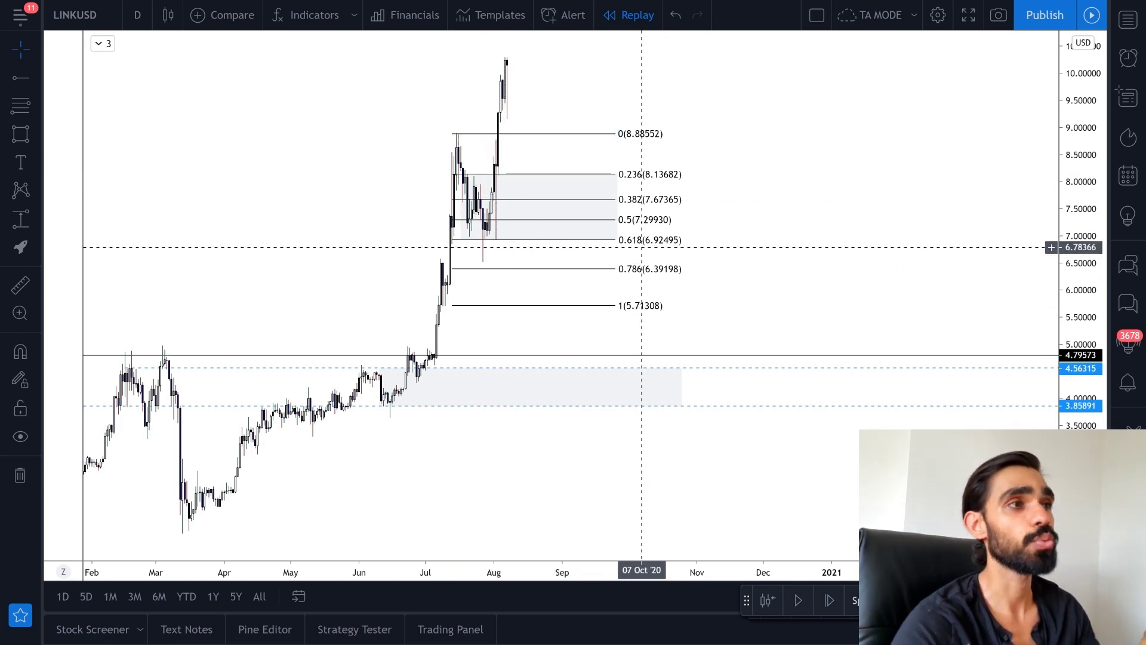
# Exit replay mode and restore the full price history up to mid-August 2020
pyautogui.moveTo(782, 276); pyautogui.dragTo(786, 317)
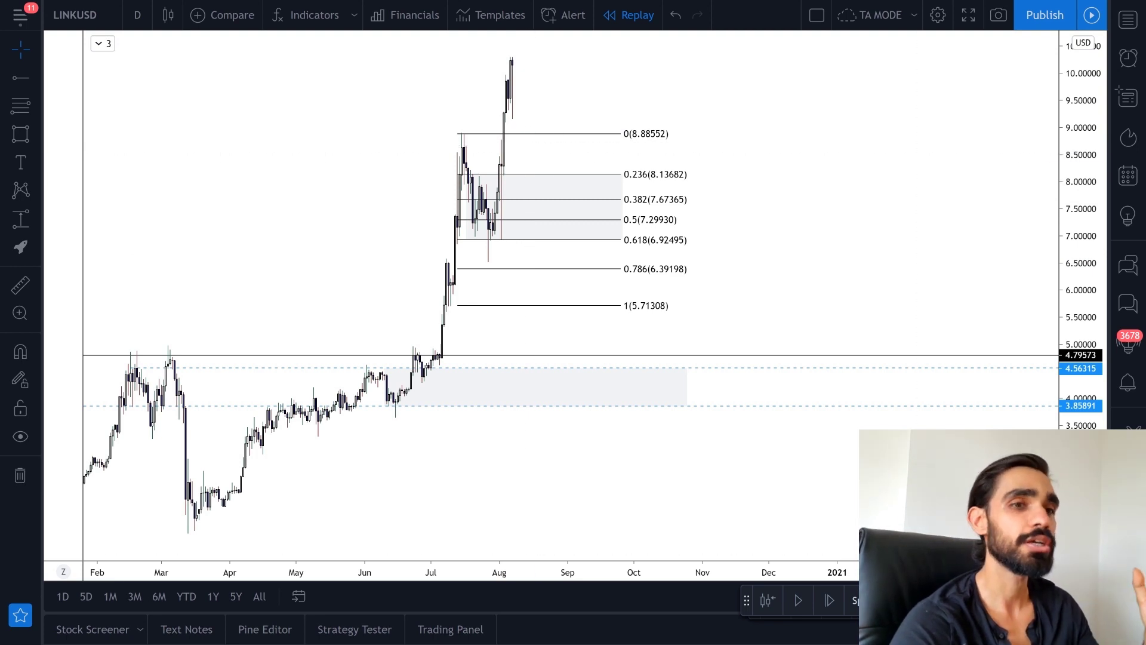
pyautogui.click(628, 15)
pyautogui.click(681, 378)
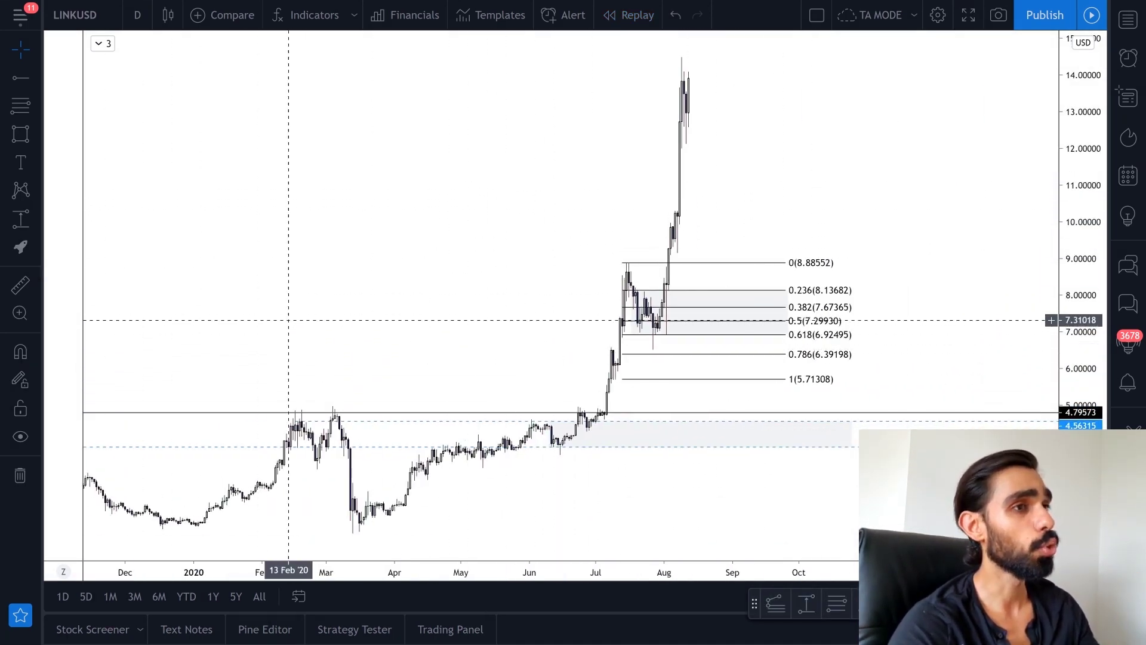
# Delete the July Fibonacci retracement and the rectangle marking its pullback zone
pyautogui.click(722, 262)
pyautogui.press('Delete')
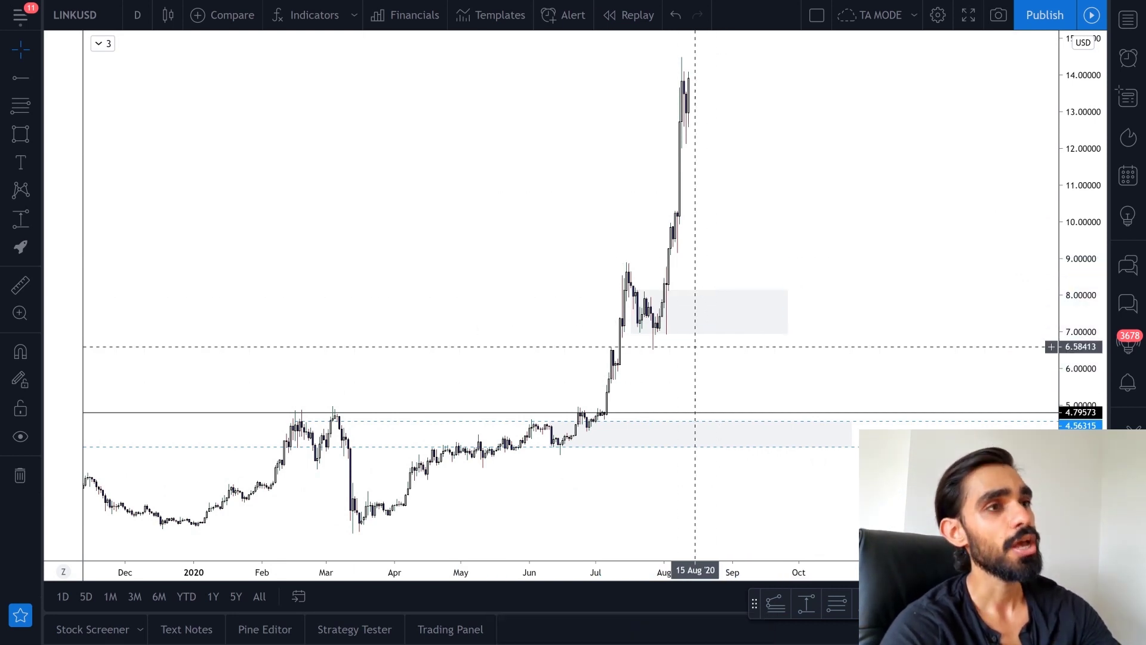
pyautogui.click(700, 334)
pyautogui.press('Delete')
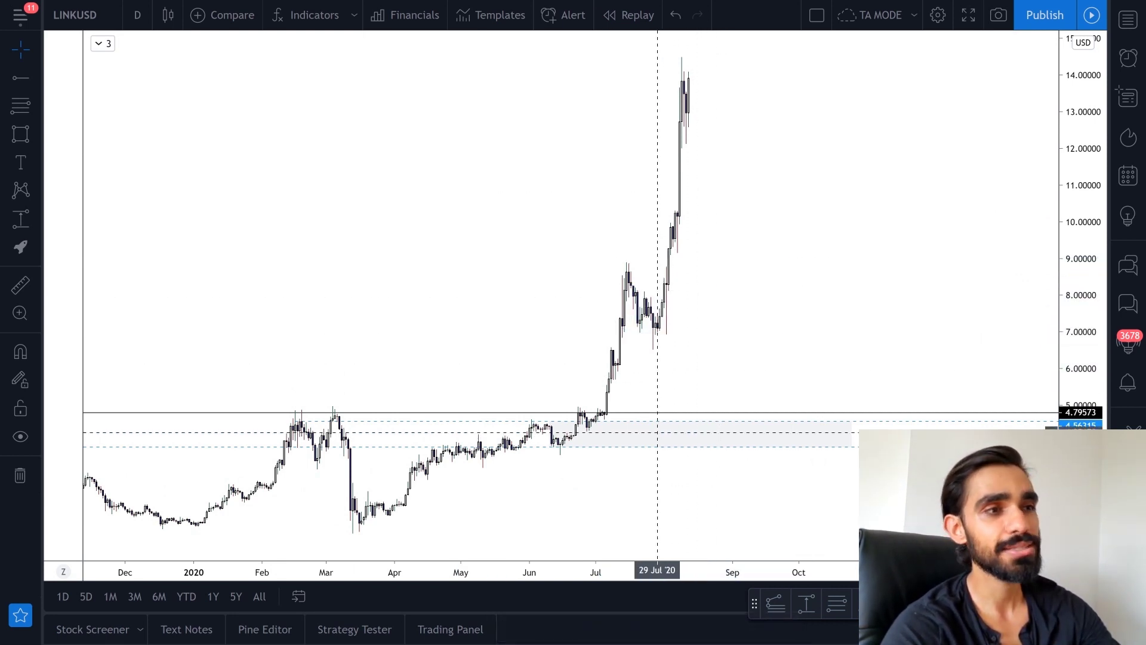